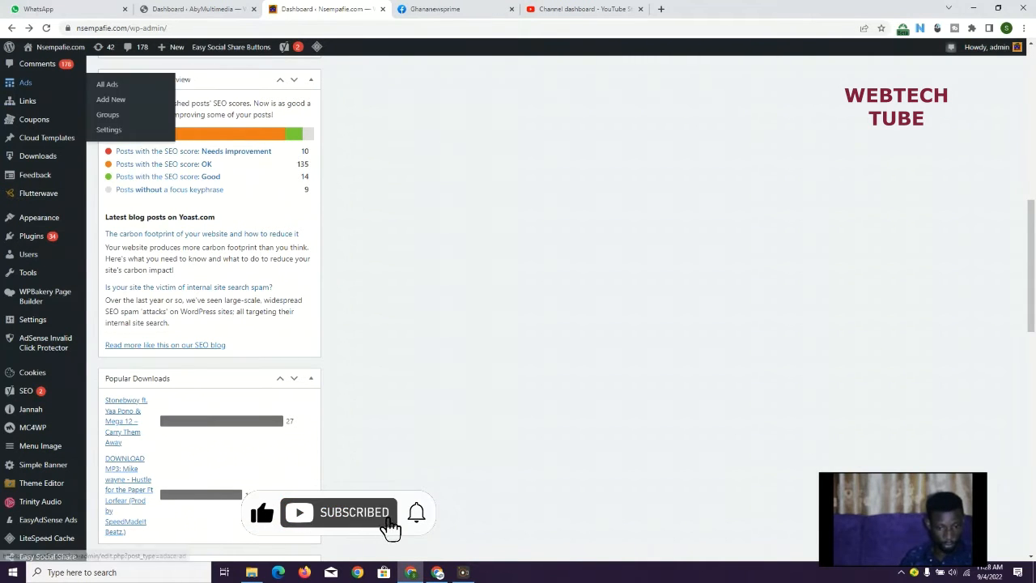
# Step: Search the new plugins for "backup", then install and activate the UpdraftPlus WordPress Backup Plugin
pyautogui.moveTo(31, 235)
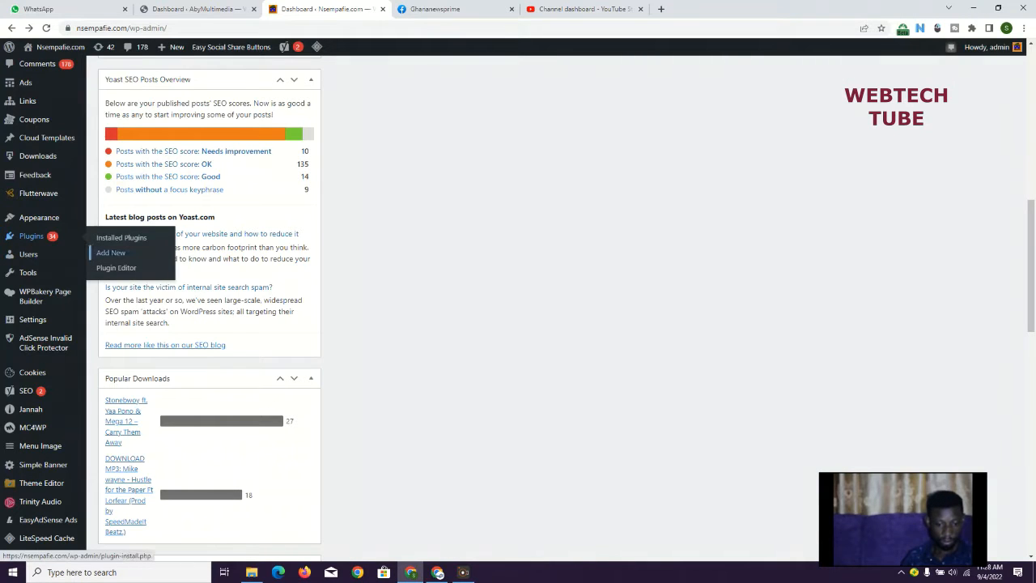
pyautogui.click(111, 252)
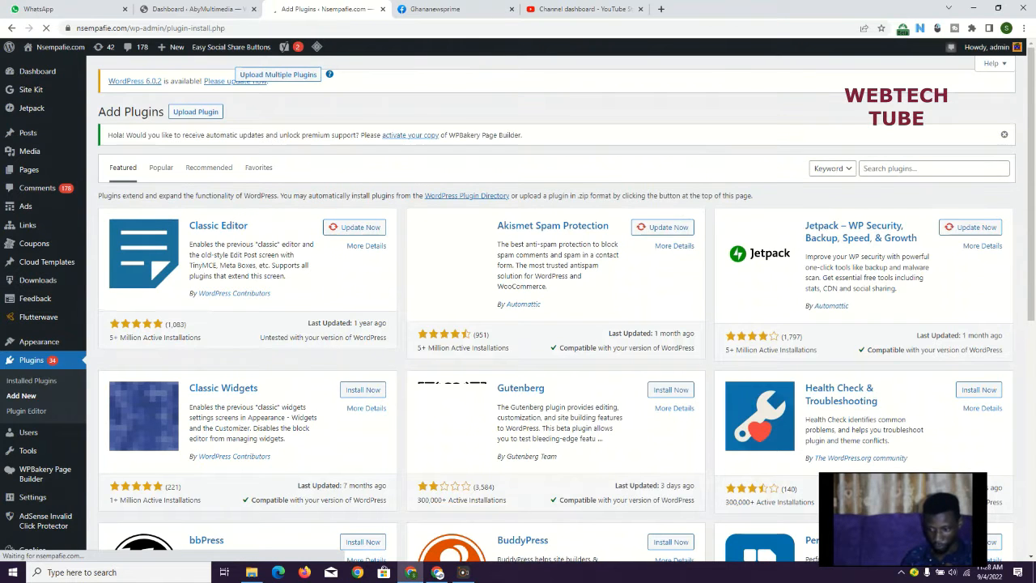
pyautogui.click(932, 168)
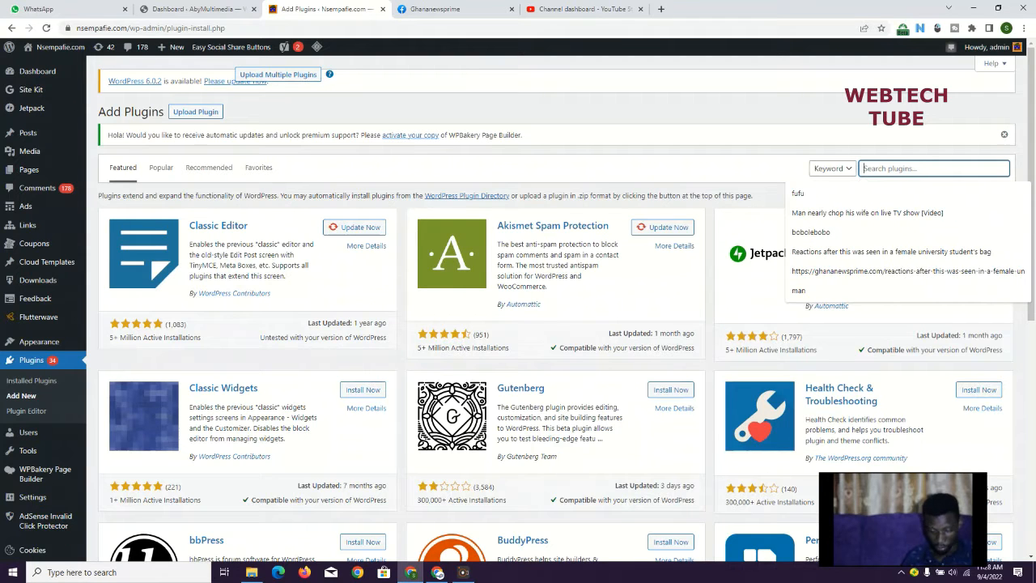
pyautogui.write('backup')
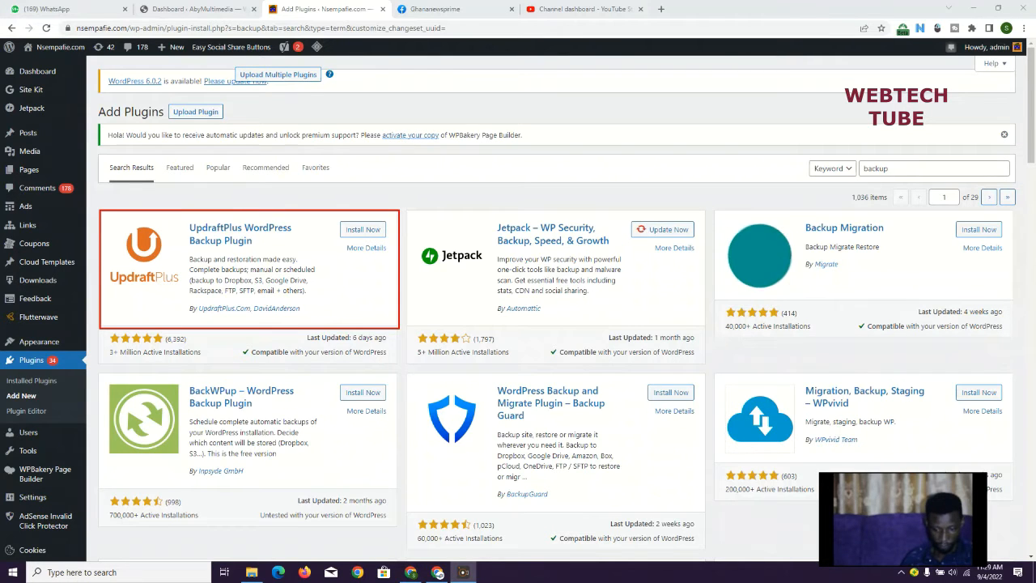
pyautogui.click(362, 229)
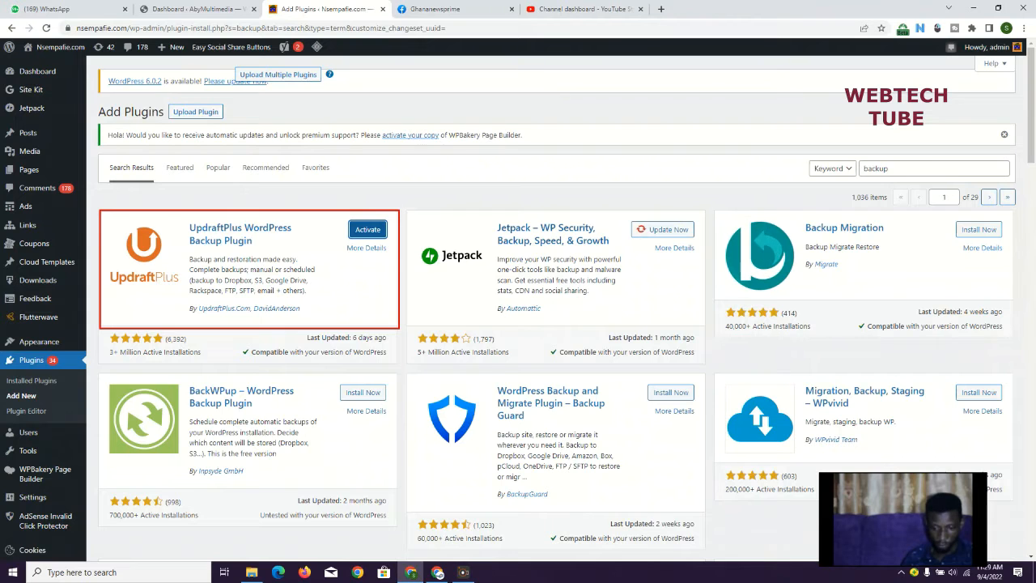
pyautogui.click(367, 229)
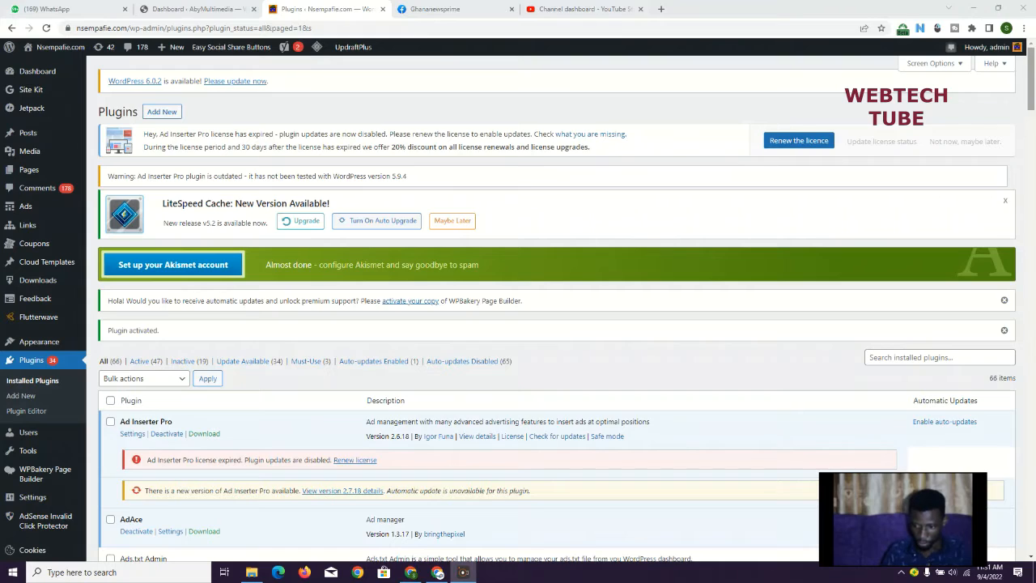
# Step: Open the UpdraftPlus Backups settings page of the site
pyautogui.scroll(-3, 550, 323)
pyautogui.scroll(-2, 558, 307)
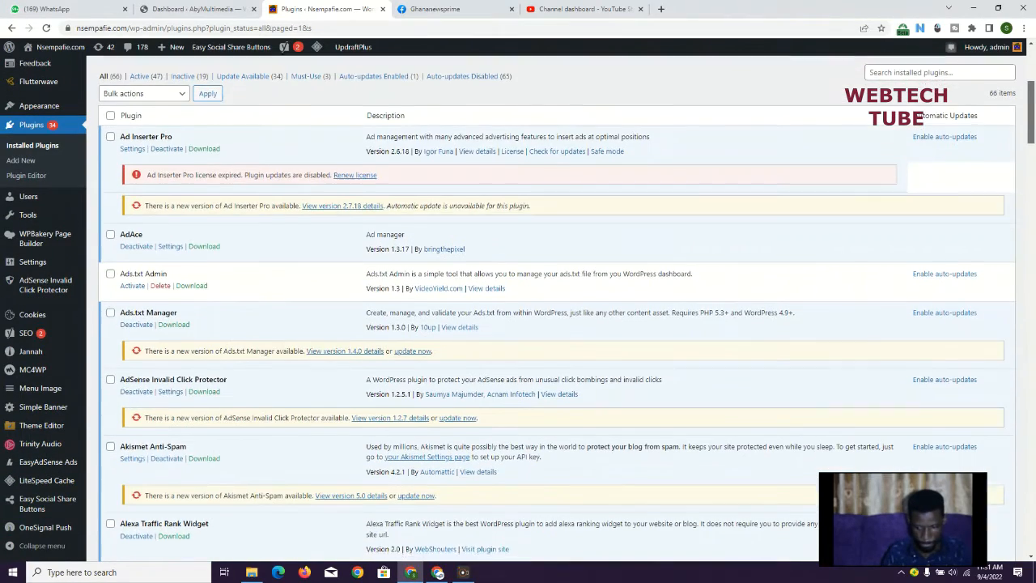
pyautogui.scroll(-2, 559, 308)
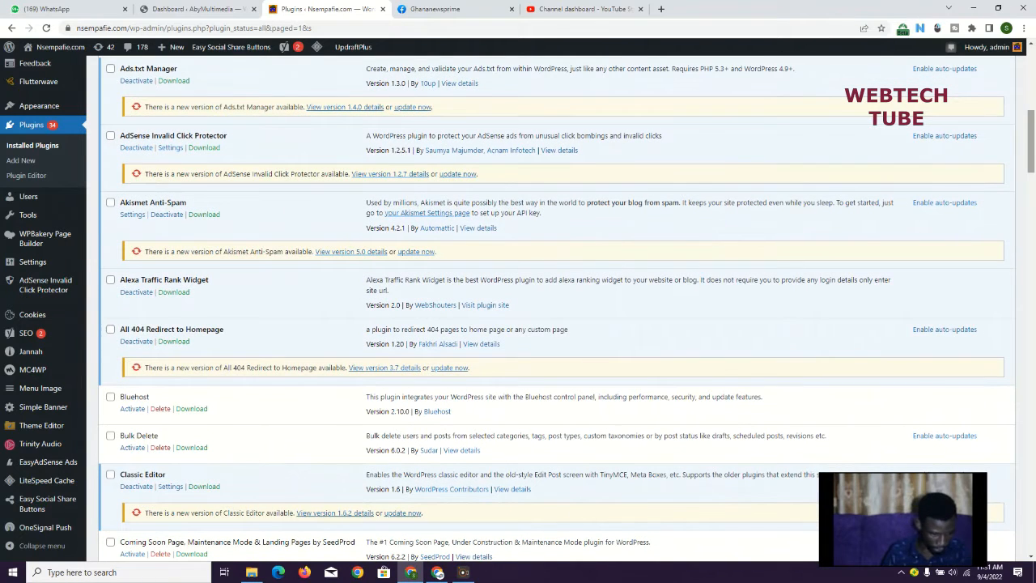
pyautogui.moveTo(32, 261)
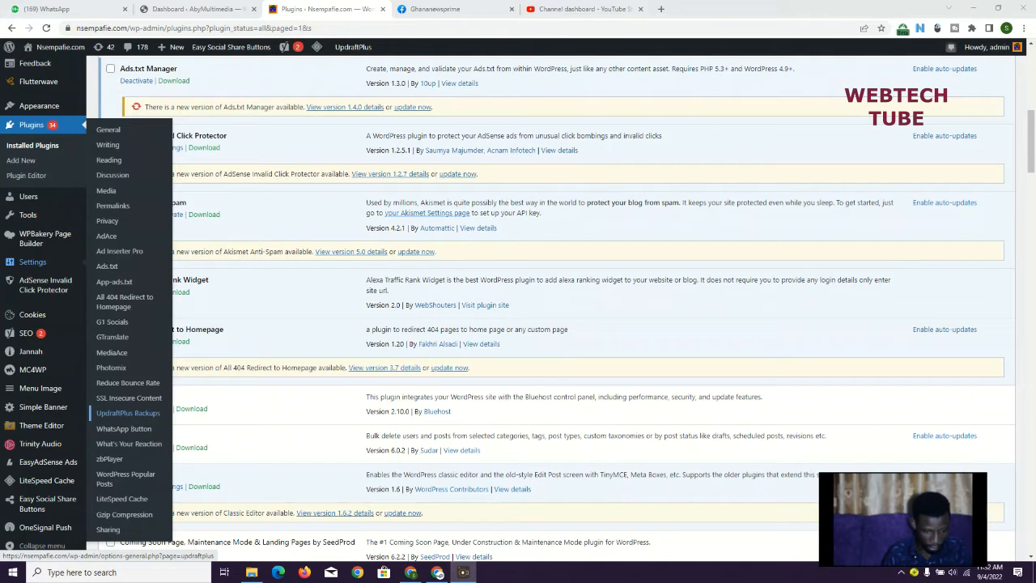
pyautogui.click(128, 412)
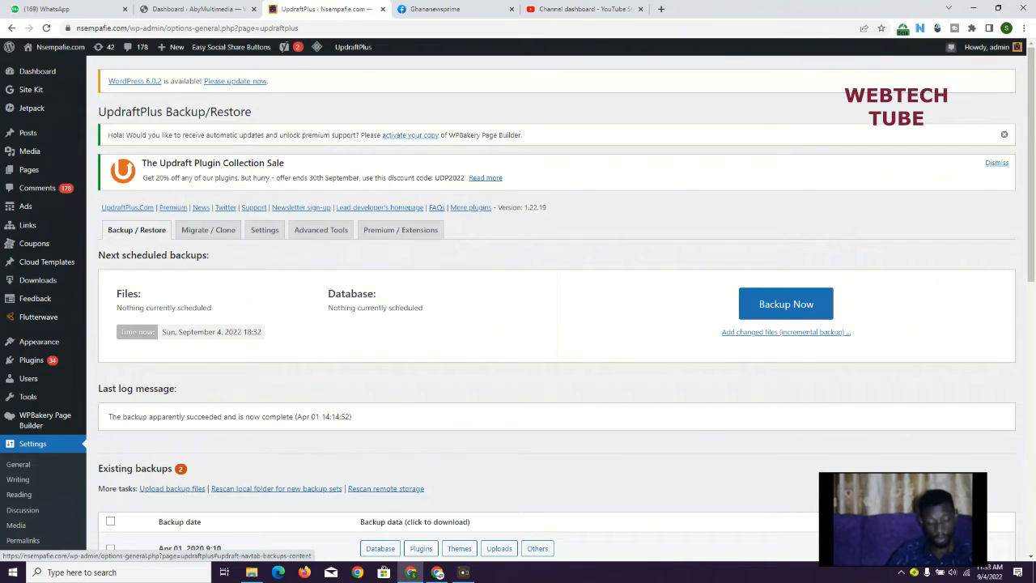
# Step: Examine the Migrate / Clone options and the scheduled and existing backups under Backup / Restore
pyautogui.click(208, 230)
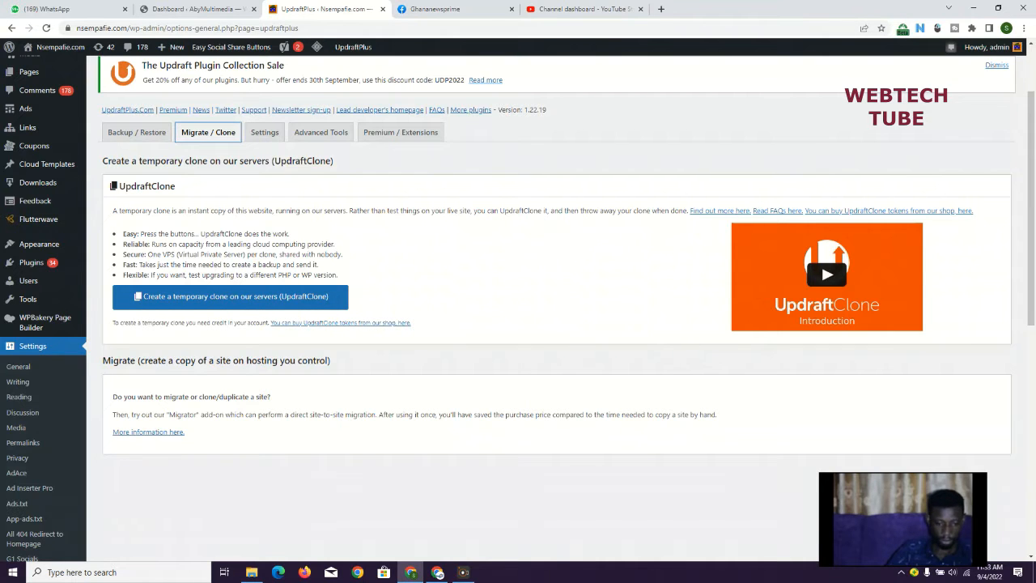
pyautogui.click(136, 132)
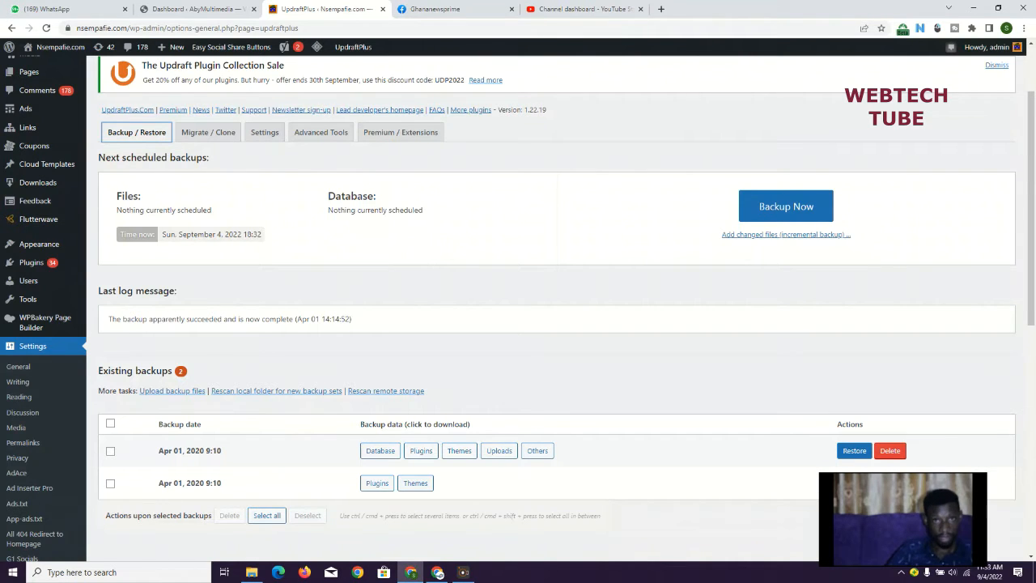
pyautogui.scroll(-1, 550, 307)
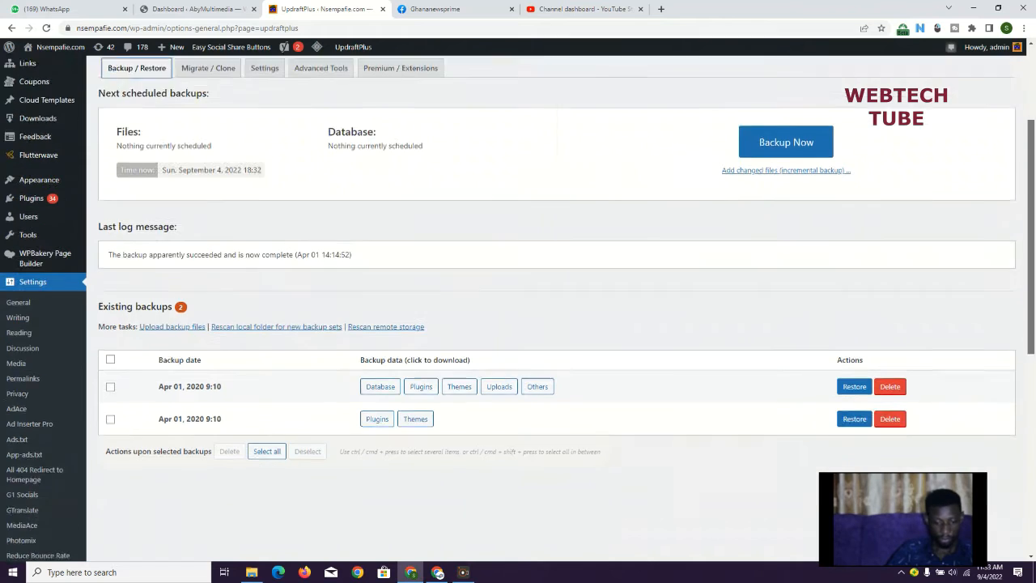
pyautogui.scroll(1, 518, 308)
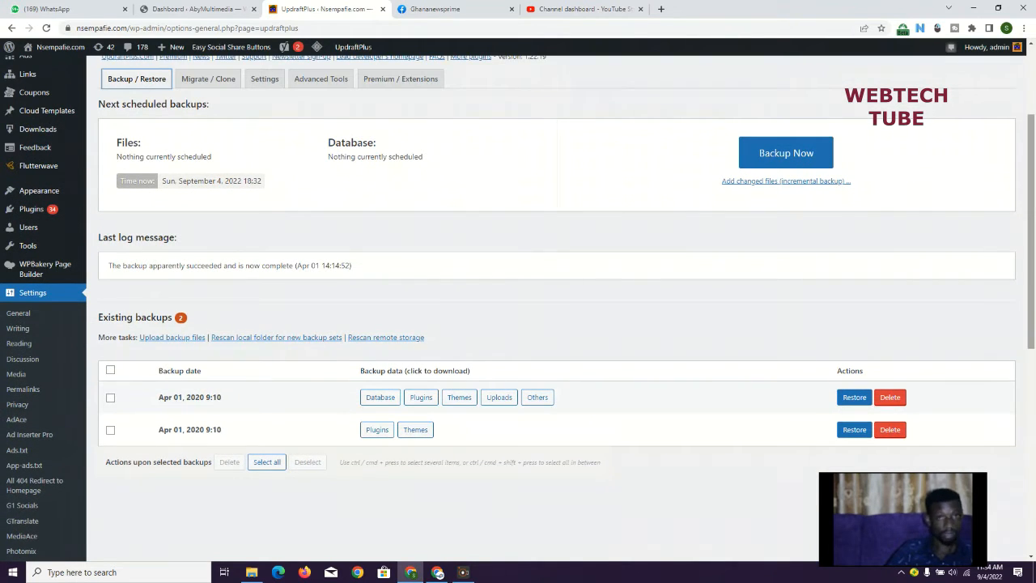
pyautogui.scroll(1, 517, 308)
pyautogui.scroll(-2, 518, 307)
pyautogui.scroll(1, 517, 307)
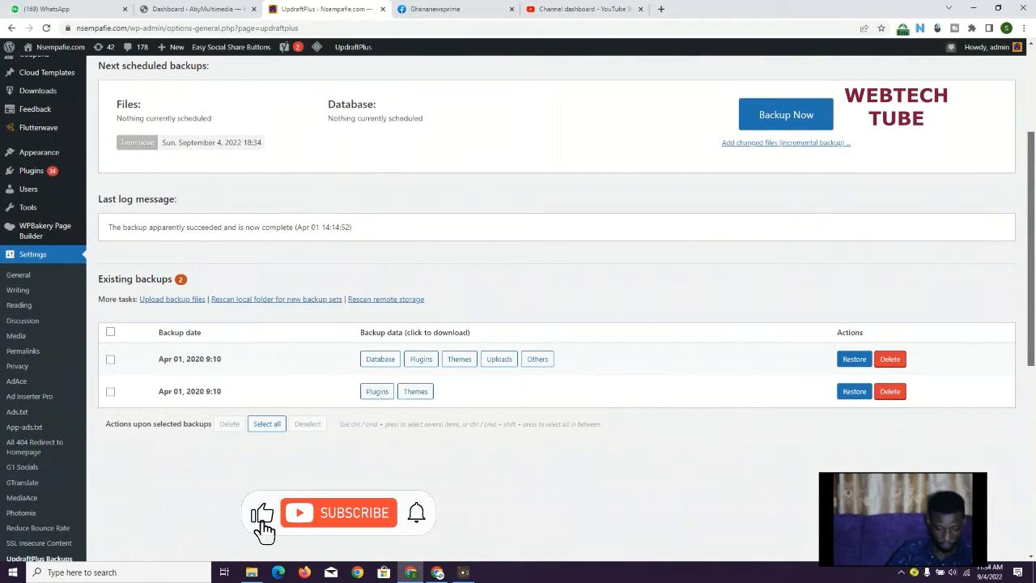
pyautogui.scroll(1, 518, 307)
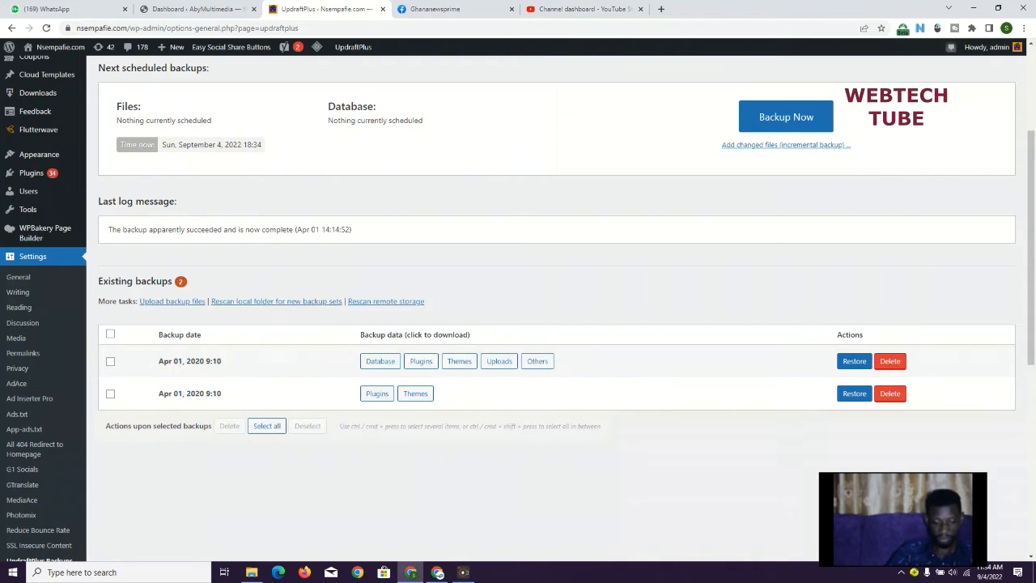
pyautogui.scroll(3, 264, 230)
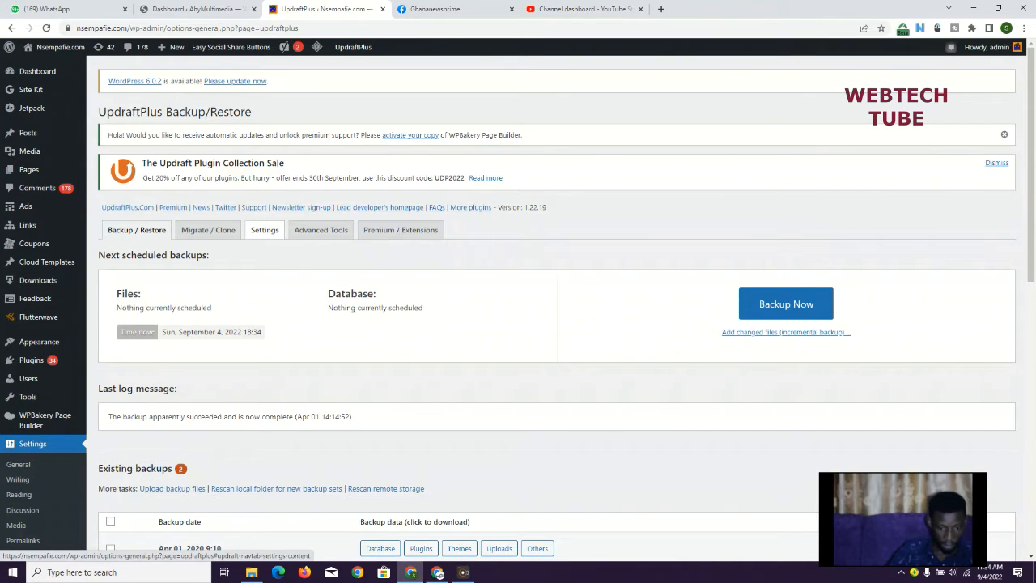
# Step: In the UpdraftPlus settings, enable the basic report sent to the site's admin address
pyautogui.click(265, 230)
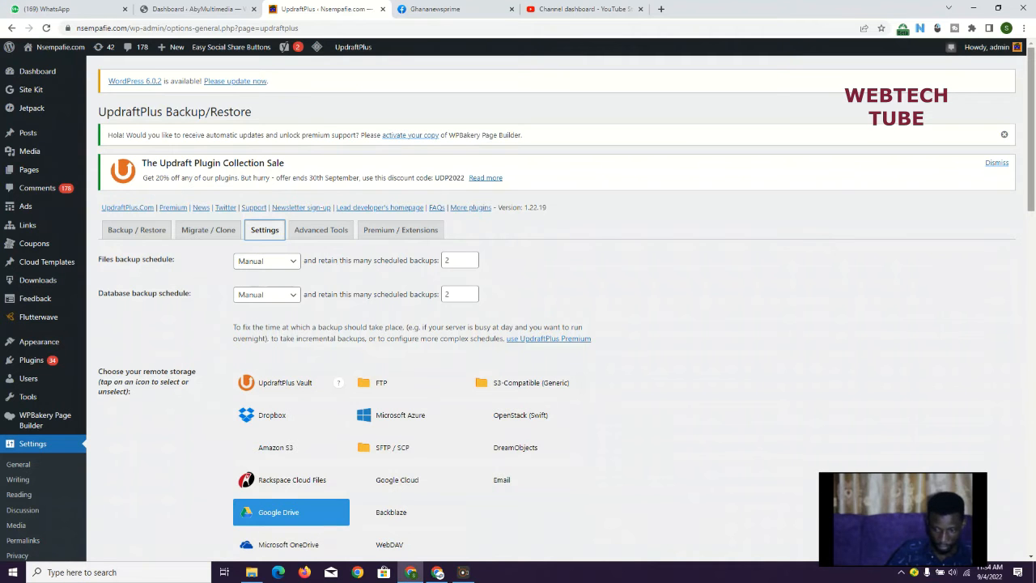
pyautogui.scroll(-3, 32, 87)
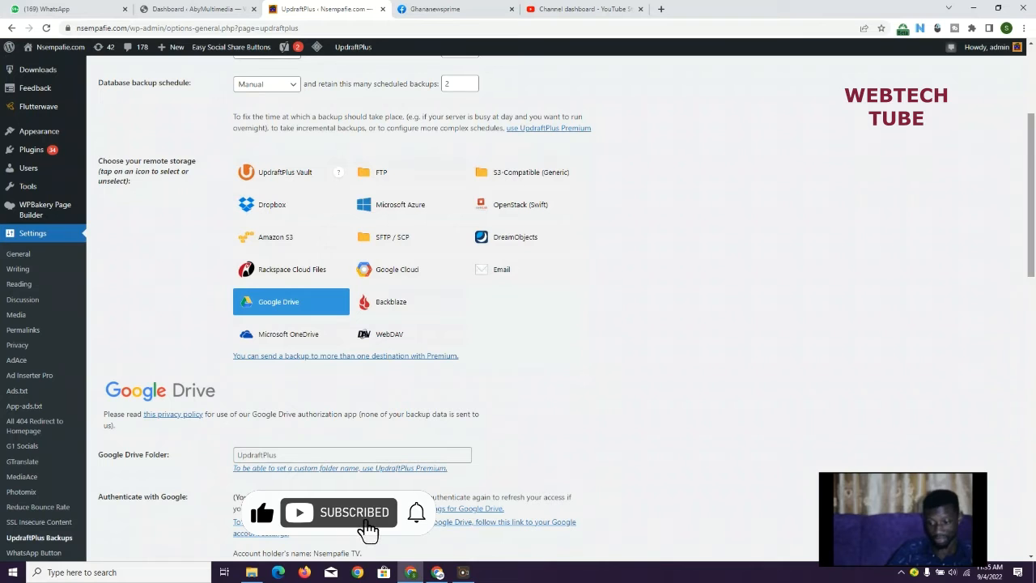
pyautogui.scroll(-2, 517, 308)
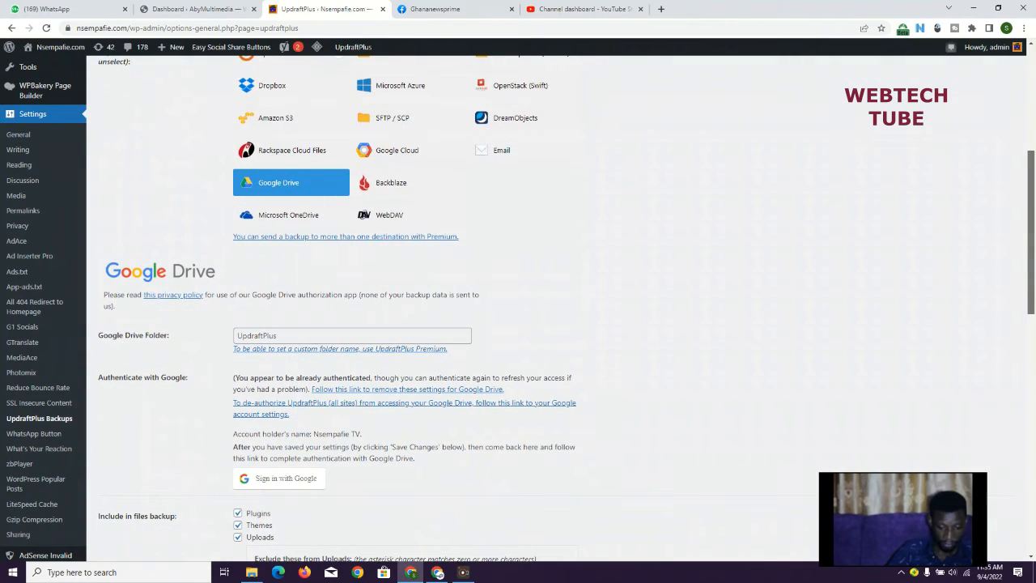
pyautogui.scroll(-6, 518, 307)
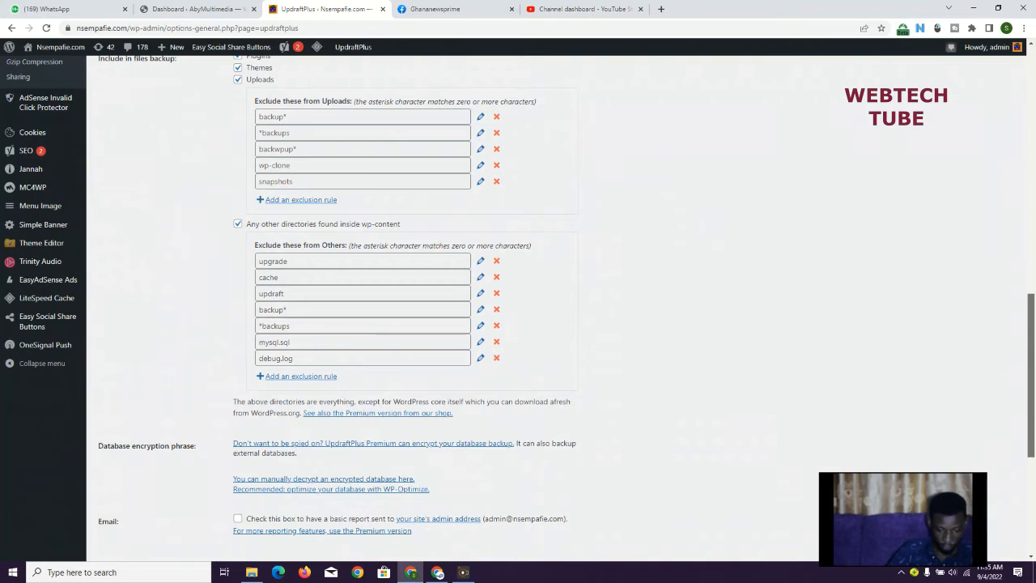
pyautogui.scroll(-1, 518, 308)
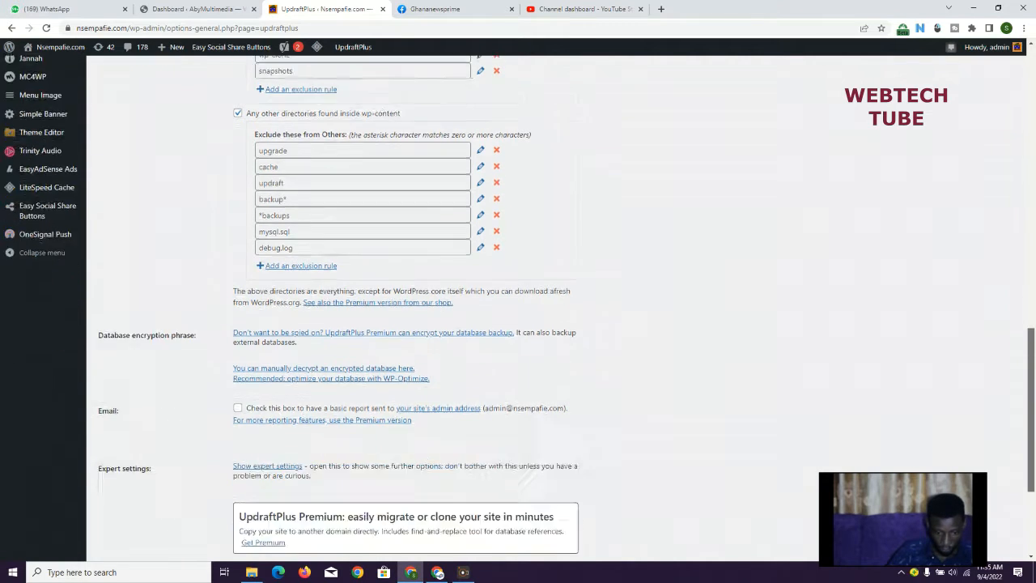
pyautogui.scroll(-3, 518, 307)
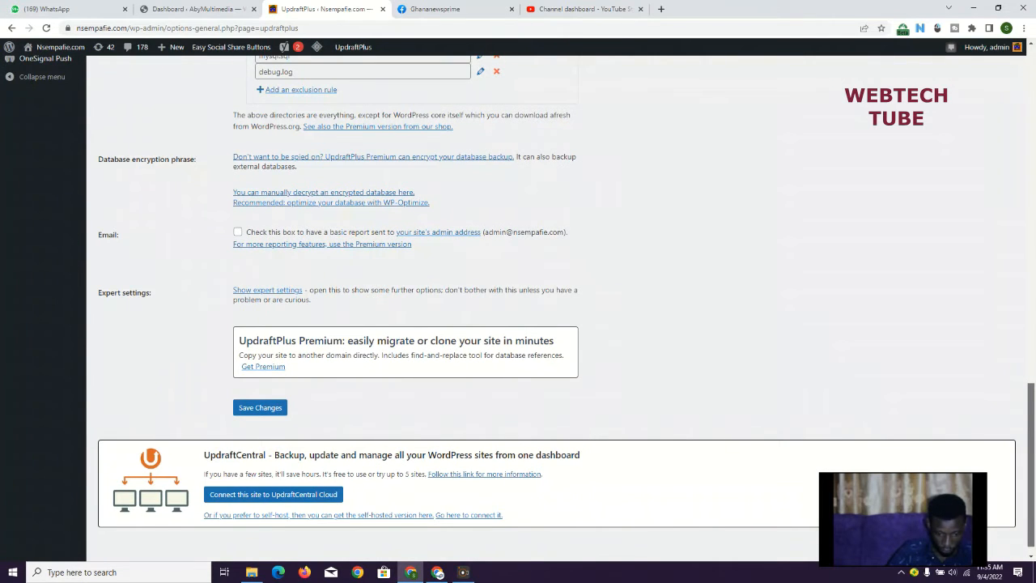
pyautogui.scroll(4, 517, 308)
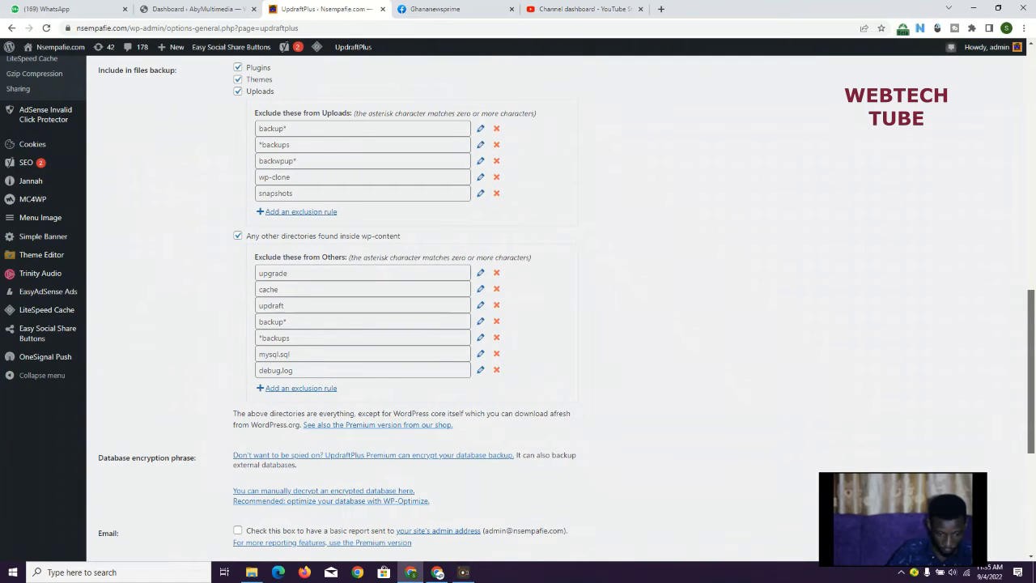
pyautogui.scroll(-2, 518, 307)
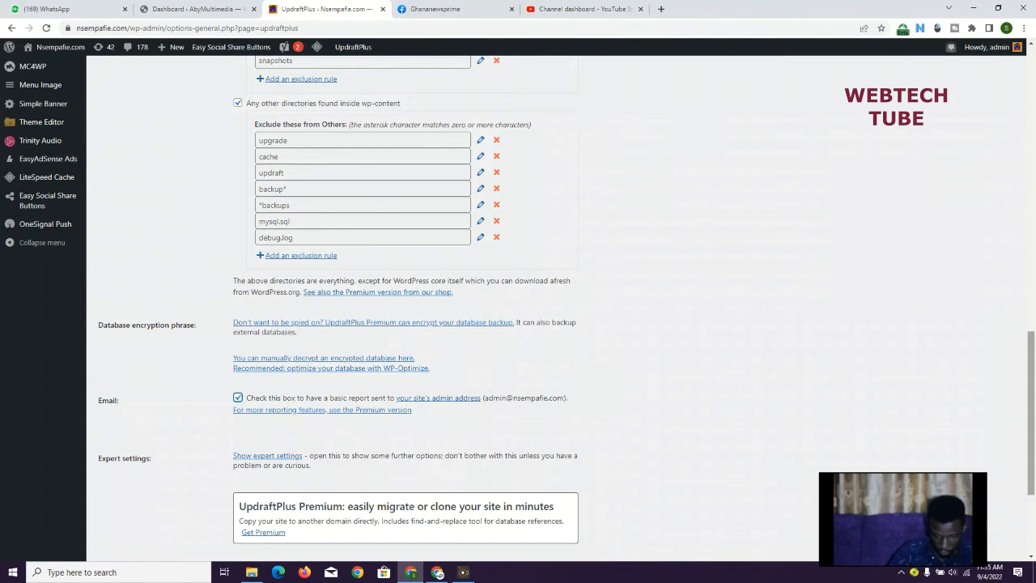
pyautogui.scroll(-1, 518, 307)
pyautogui.scroll(-1, 518, 308)
# Step: Authenticate UpdraftPlus with Google Drive by signing in with Google, allowing account access and completing the setup
pyautogui.scroll(5, 518, 307)
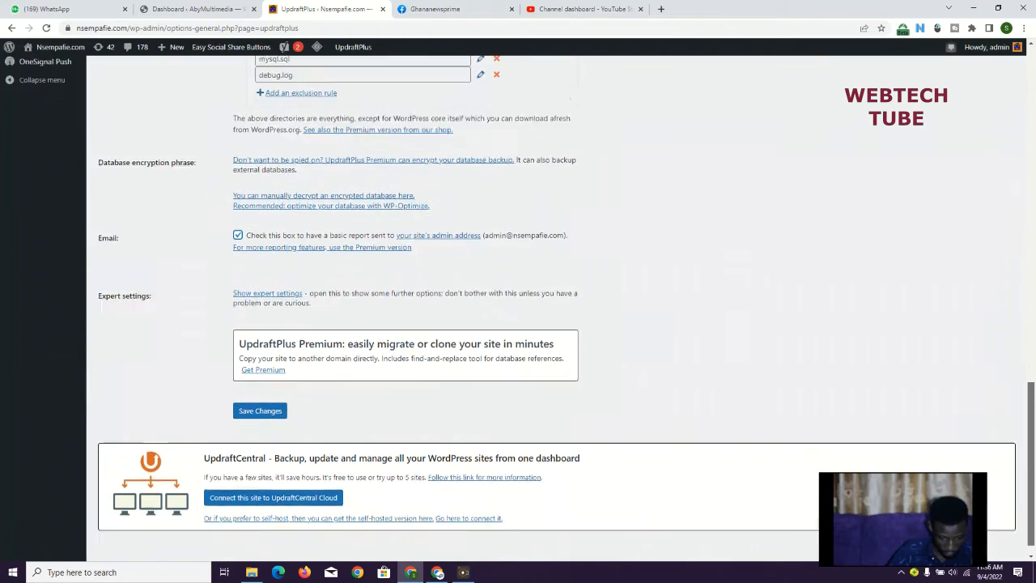
pyautogui.scroll(1, 288, 309)
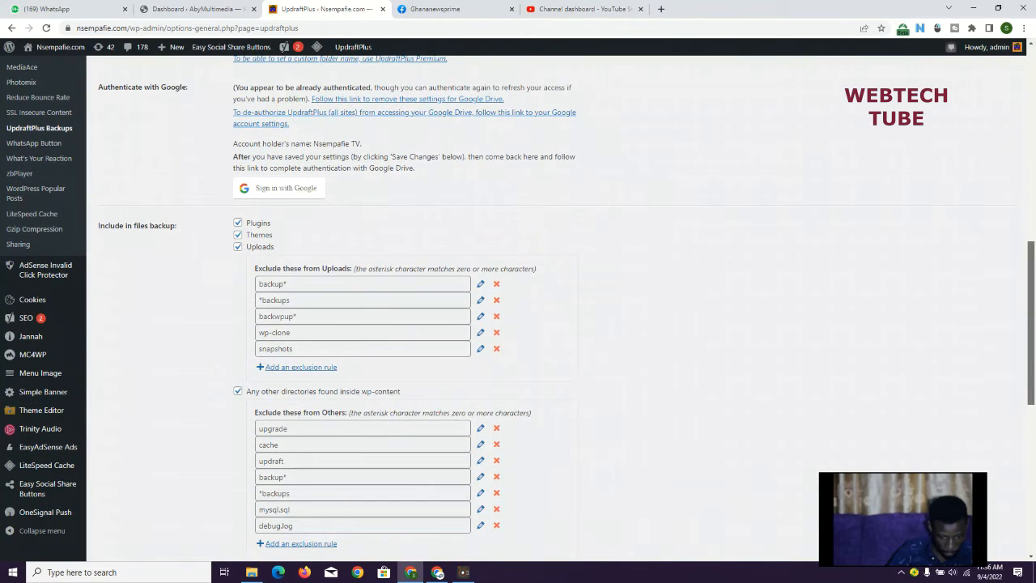
pyautogui.scroll(1, 518, 307)
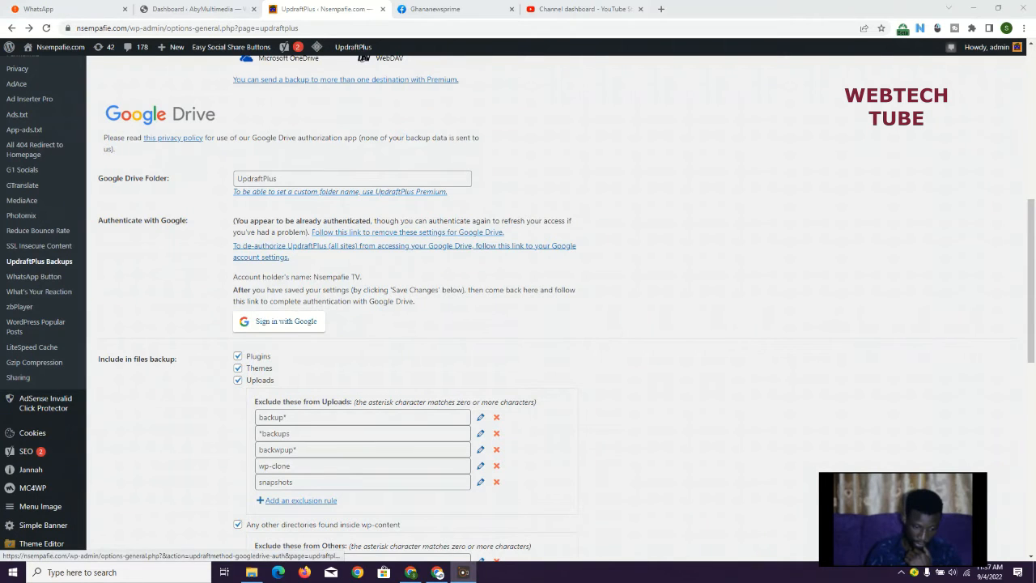
pyautogui.click(279, 320)
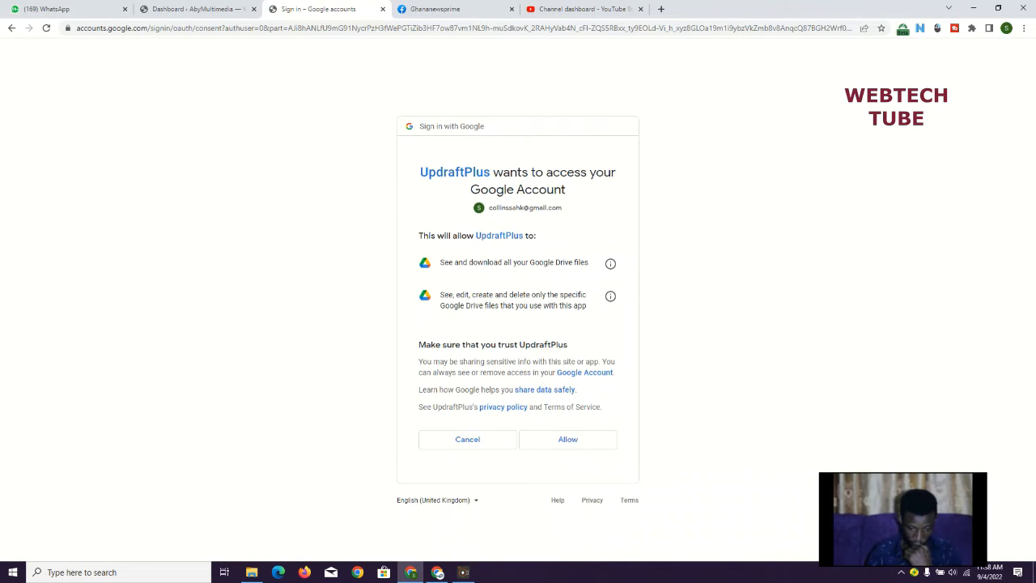
pyautogui.click(568, 439)
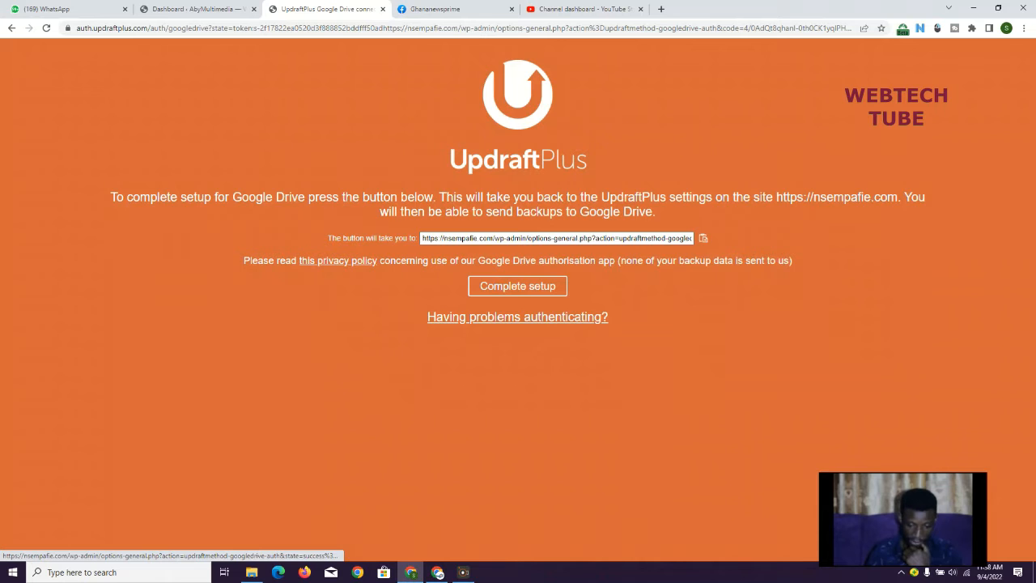
pyautogui.click(518, 286)
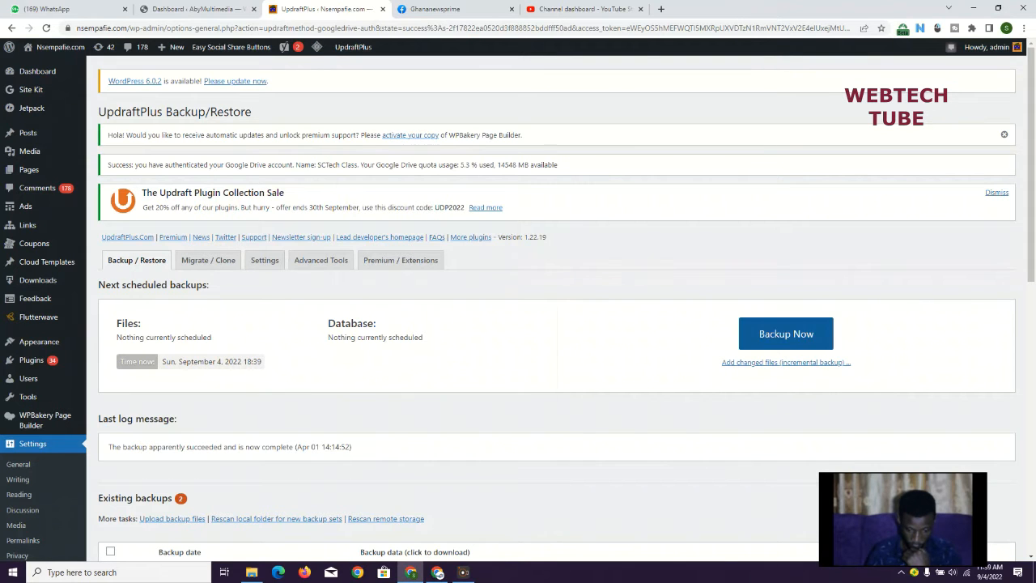
pyautogui.moveTo(1030, 165); pyautogui.dragTo(1031, 228)
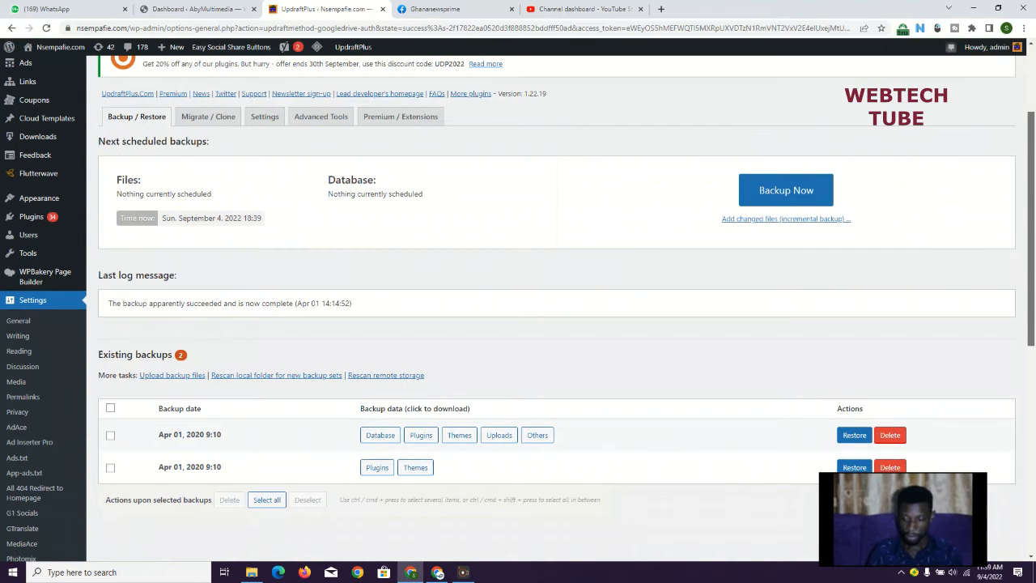
pyautogui.moveTo(1031, 229); pyautogui.dragTo(1031, 164)
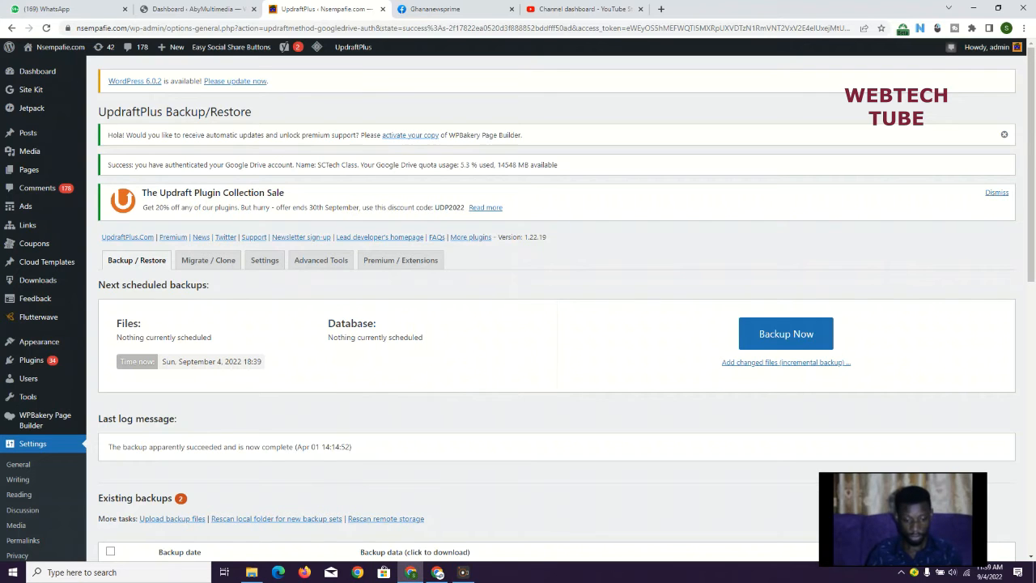
pyautogui.moveTo(1030, 164); pyautogui.dragTo(1030, 183)
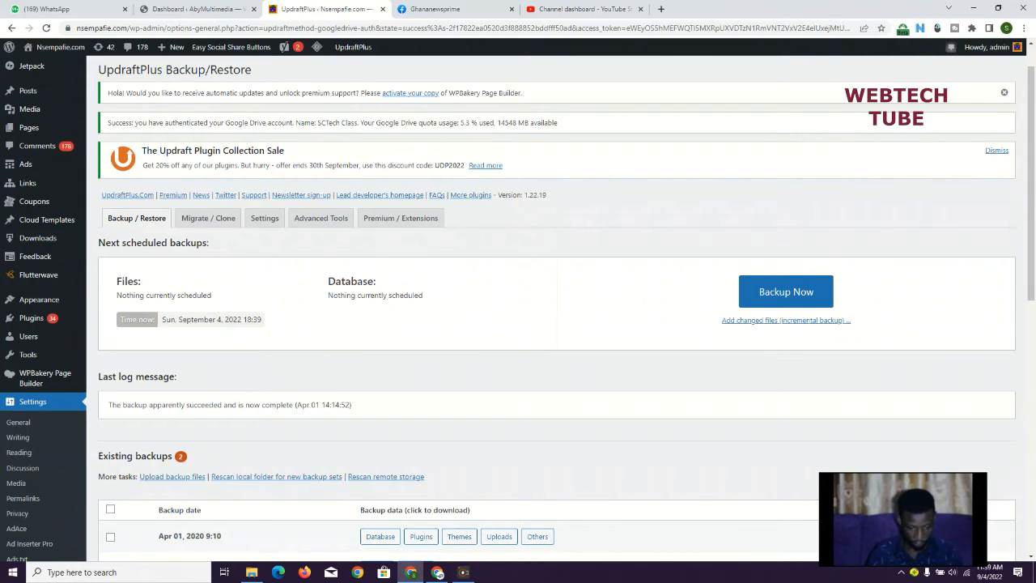
pyautogui.scroll(-1, 550, 308)
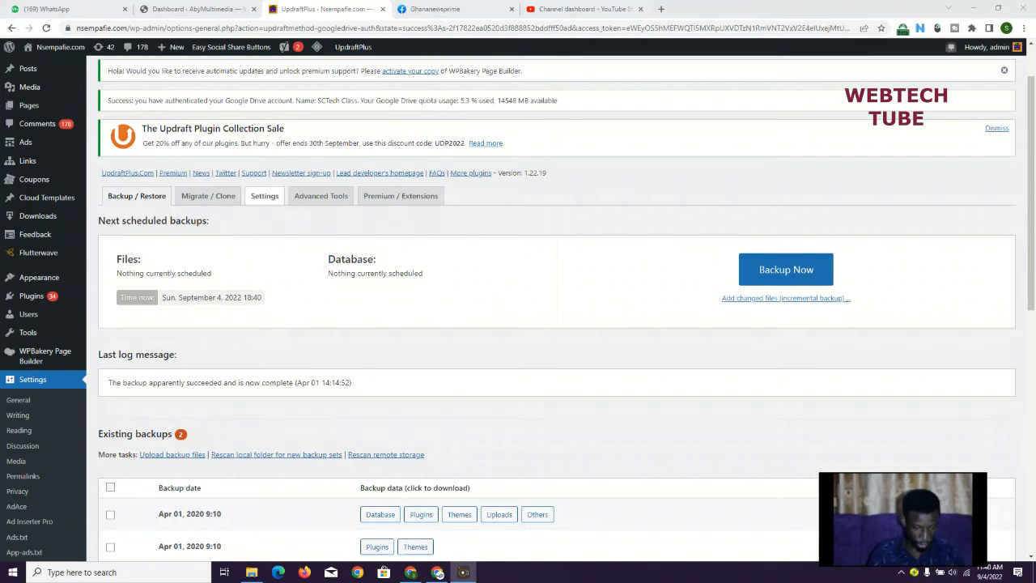
# Step: Open the UpdraftPlus settings with the backup schedules and remote storage choices
pyautogui.click(264, 196)
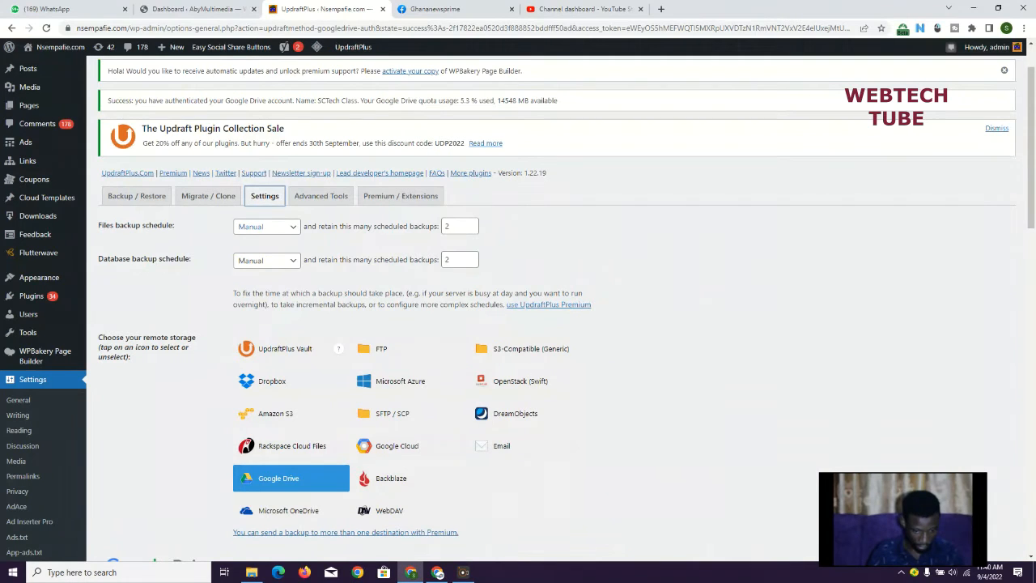
# Step: Set the files backup schedule to Daily
pyautogui.click(266, 226)
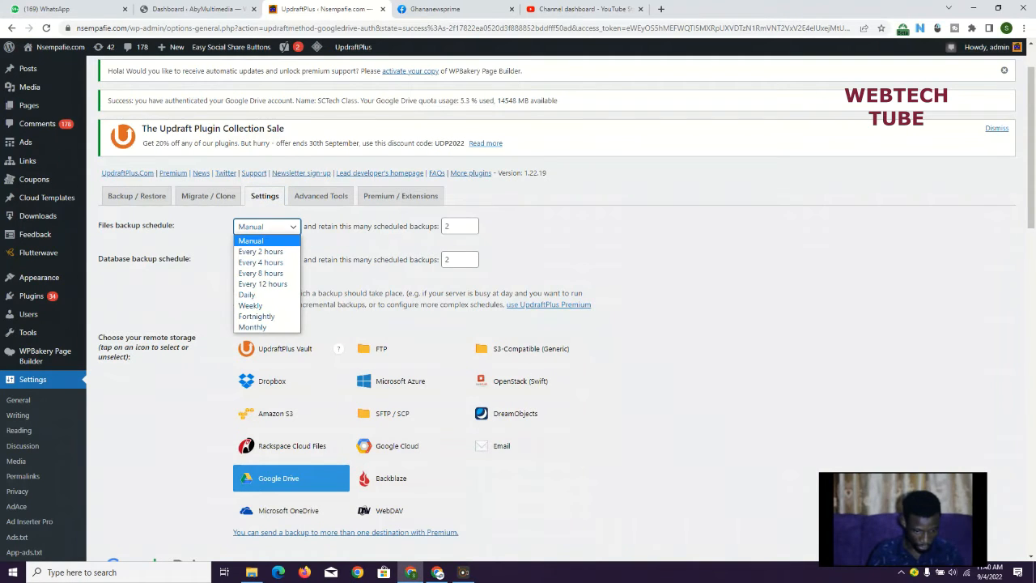
pyautogui.press('Down')
pyautogui.press('Down')
pyautogui.press('Down')
pyautogui.press('Down')
pyautogui.press('Down')
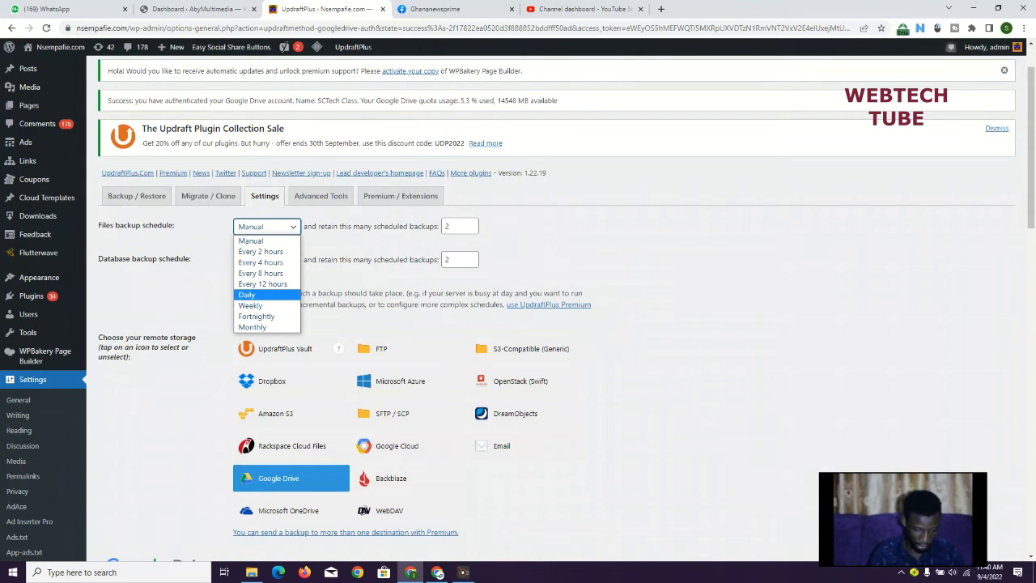
pyautogui.press('Down')
pyautogui.press('Down')
pyautogui.press('Down')
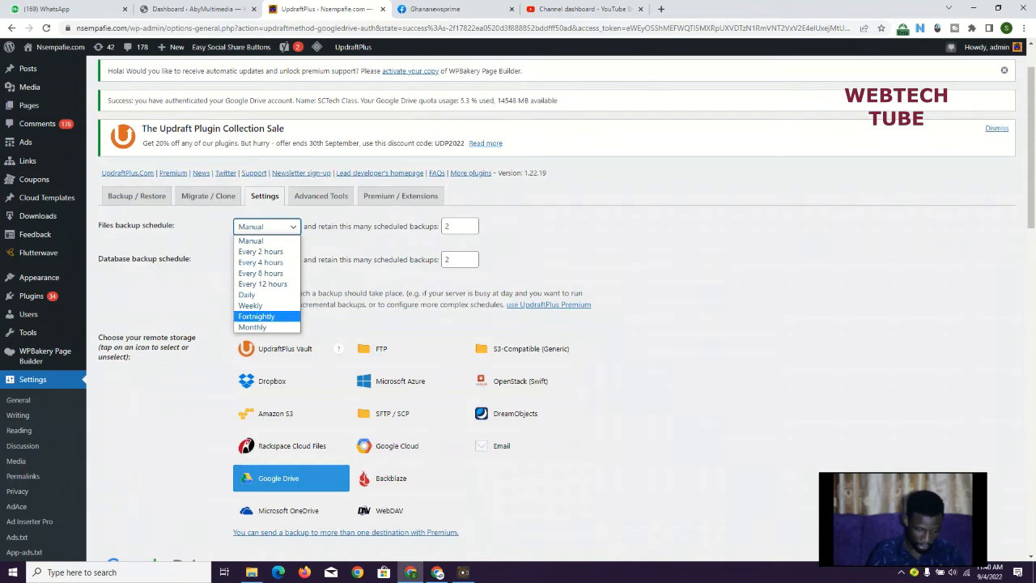
pyautogui.press('Up')
pyautogui.press('Up')
pyautogui.press('Up')
pyautogui.press('Up')
pyautogui.press('Up')
pyautogui.press('Up')
pyautogui.press('Up')
pyautogui.press('Down')
pyautogui.press('Down')
pyautogui.press('Down')
pyautogui.press('Down')
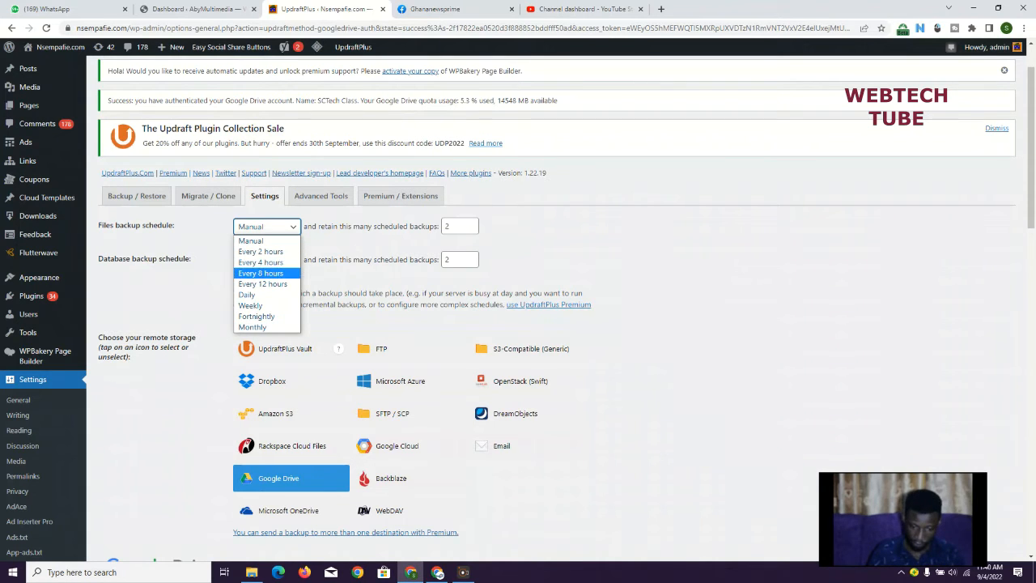
pyautogui.press('Return')
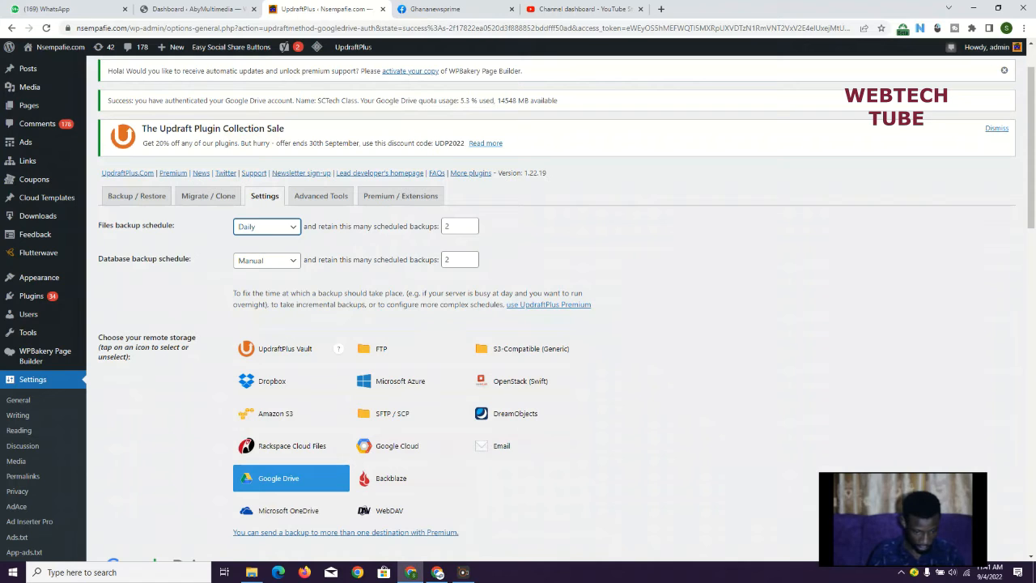
# Step: Set the database backup schedule to Daily
pyautogui.click(267, 261)
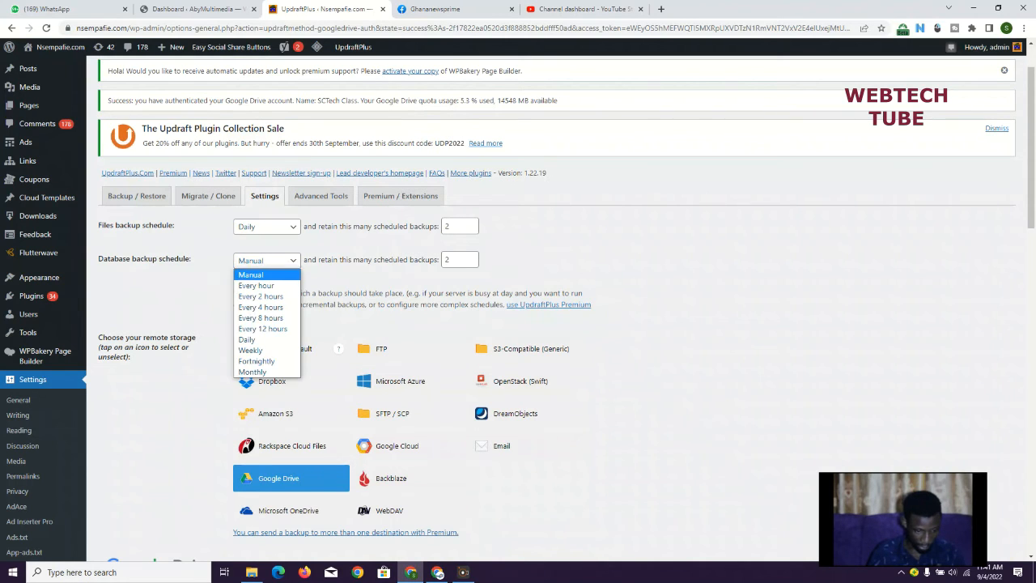
pyautogui.press('Down')
pyautogui.press('Down')
pyautogui.press('Down')
pyautogui.press('Down')
pyautogui.press('Down')
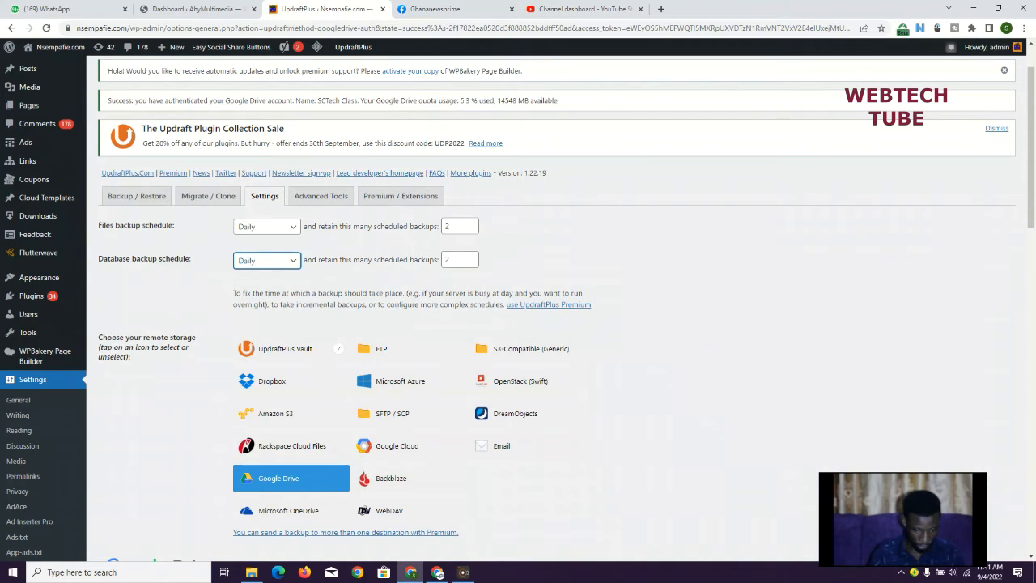
# Step: Set both the database and the files backup schedules to Weekly and save the changes
pyautogui.click(267, 261)
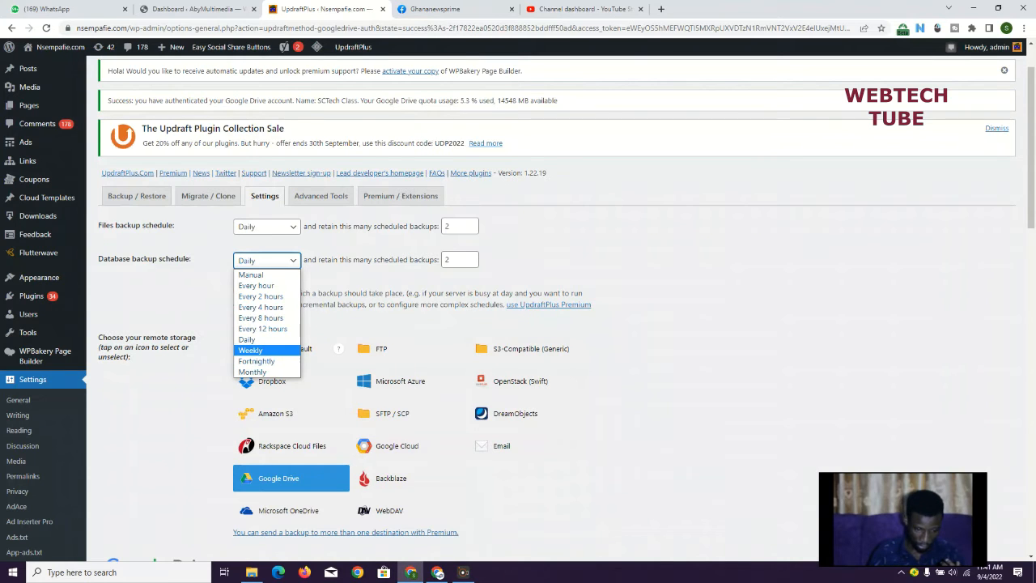
pyautogui.click(266, 350)
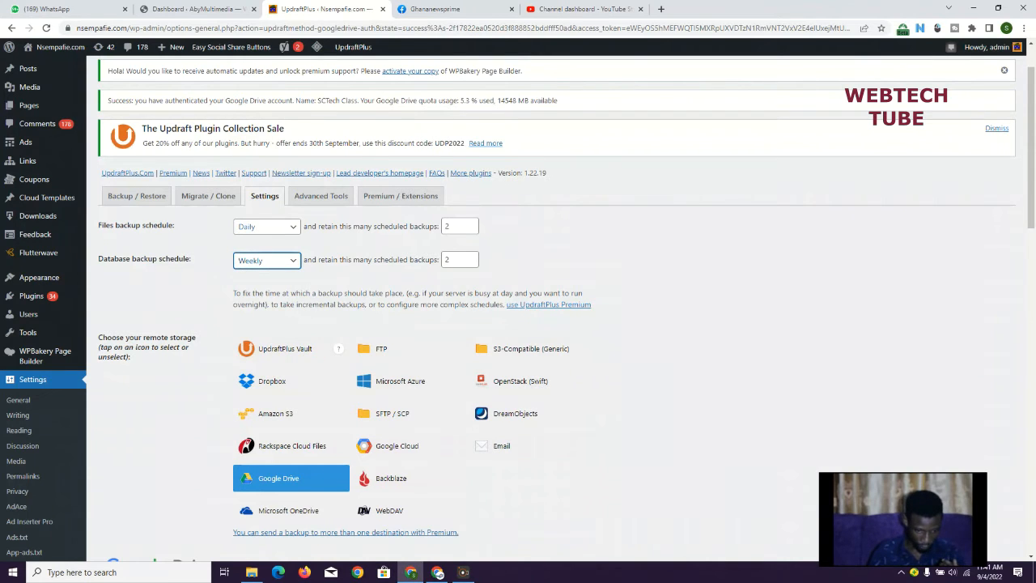
pyautogui.click(267, 227)
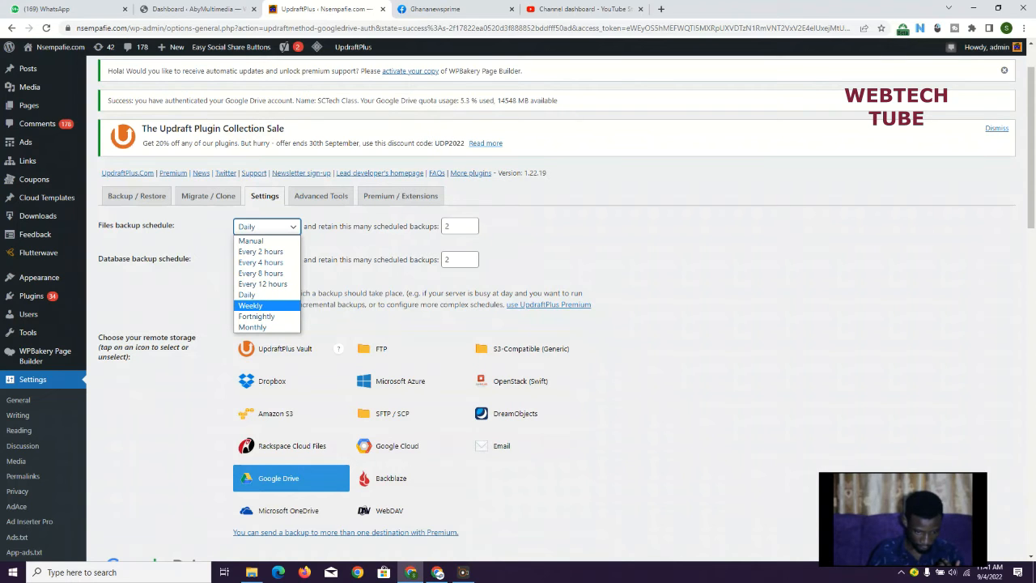
pyautogui.click(251, 306)
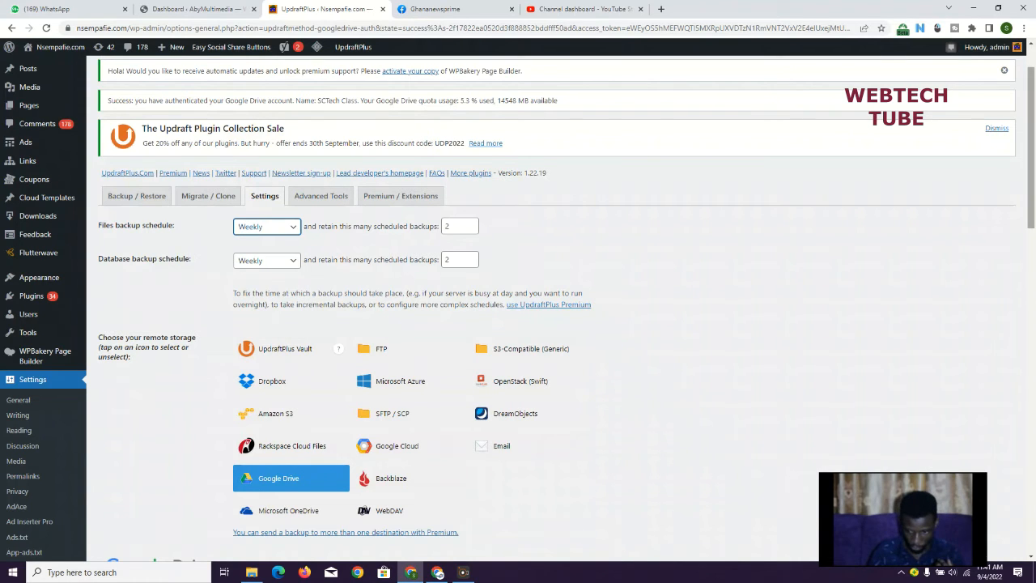
pyautogui.scroll(-20, 558, 307)
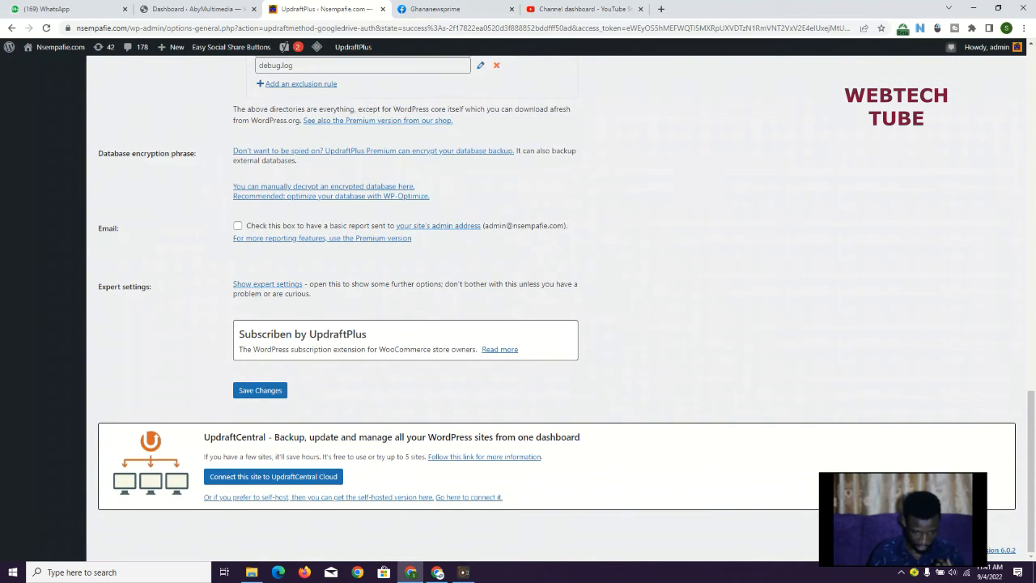
pyautogui.click(260, 390)
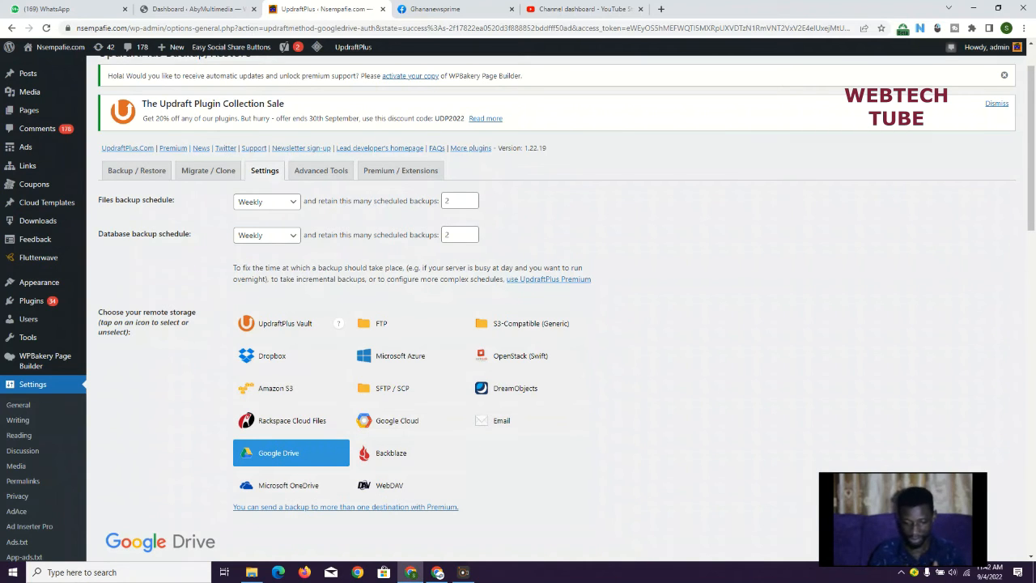
# Step: Review the saved schedules, remote storage choice and Google Drive authentication in the UpdraftPlus settings
pyautogui.scroll(-15, 517, 308)
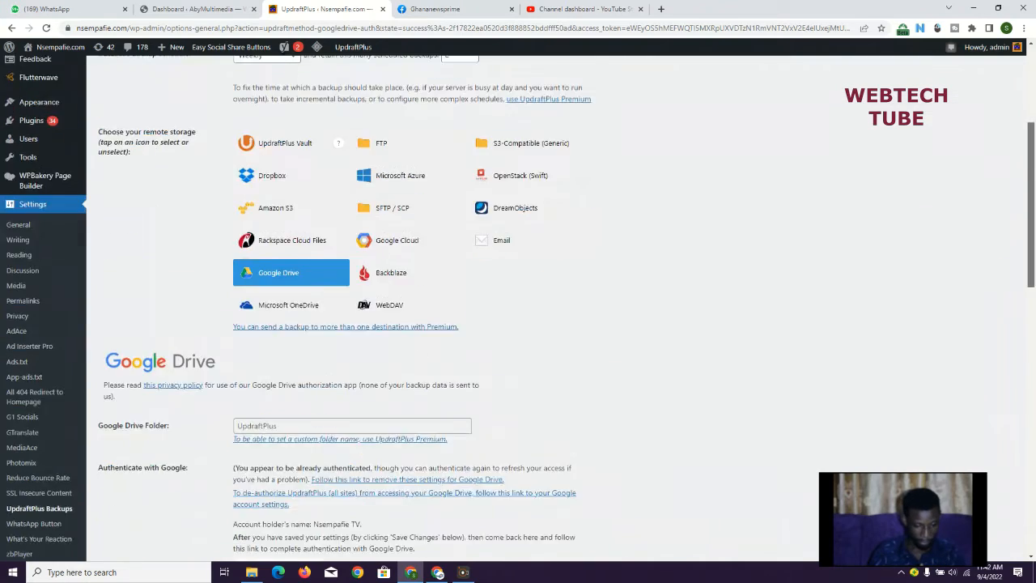
pyautogui.scroll(8, 517, 307)
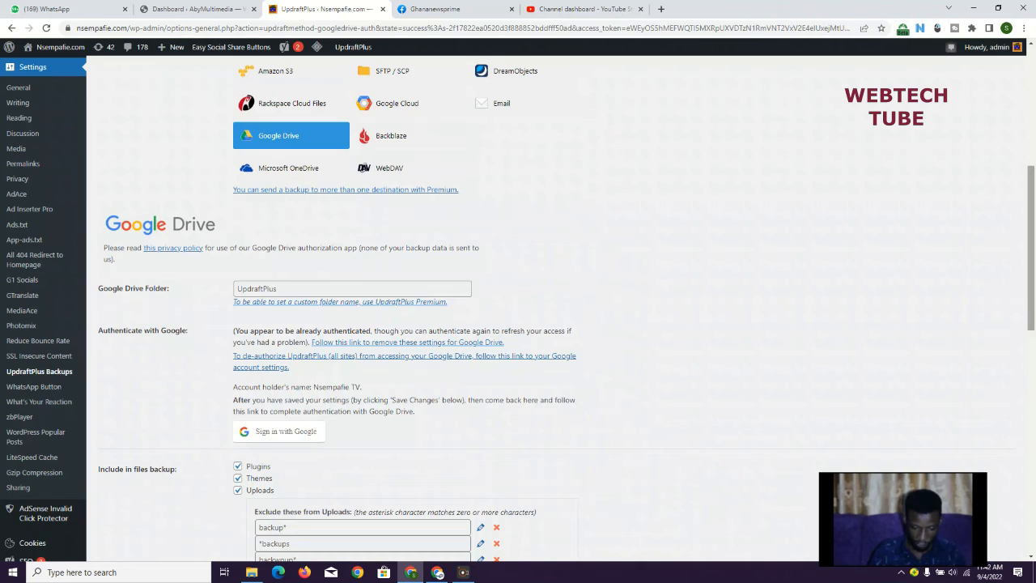
pyautogui.scroll(-5, 518, 308)
pyautogui.scroll(-3, 517, 308)
pyautogui.scroll(20, 518, 307)
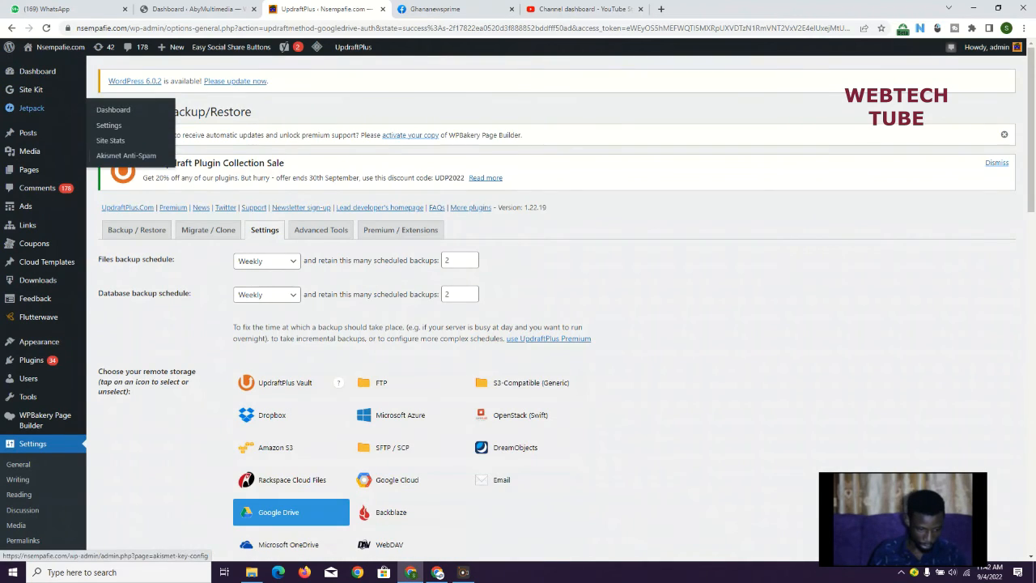
# Step: Start a backup of the database and files from Backup / Restore, sent to remote storage and only deletable manually
pyautogui.click(137, 230)
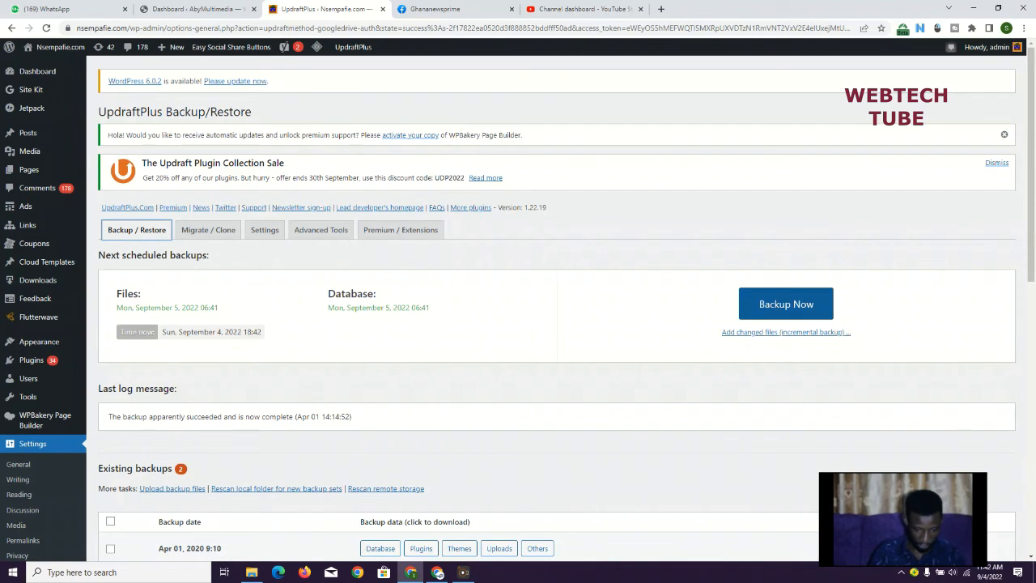
pyautogui.moveTo(453, 314); pyautogui.dragTo(262, 332)
pyautogui.click(307, 344)
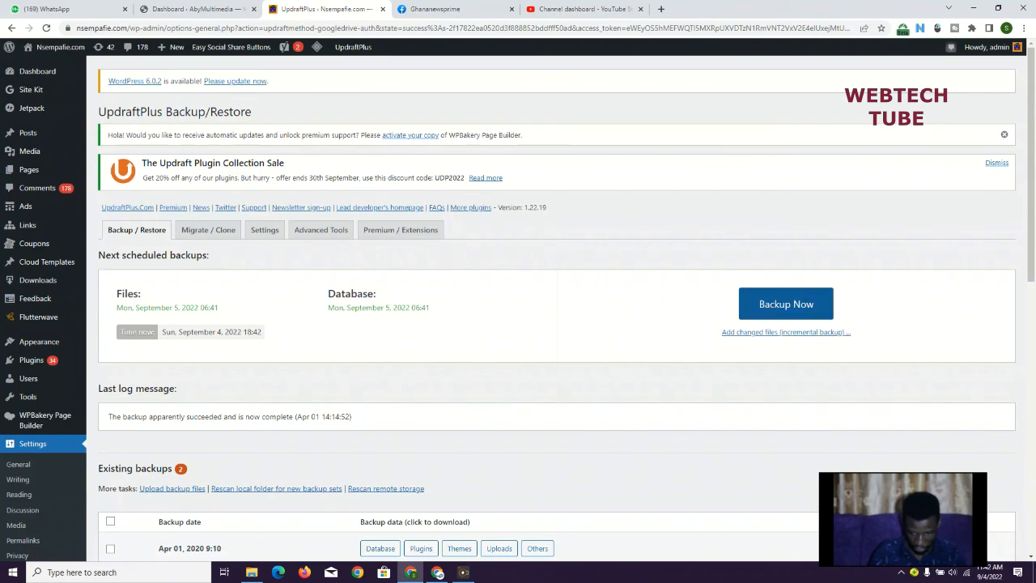
pyautogui.click(786, 304)
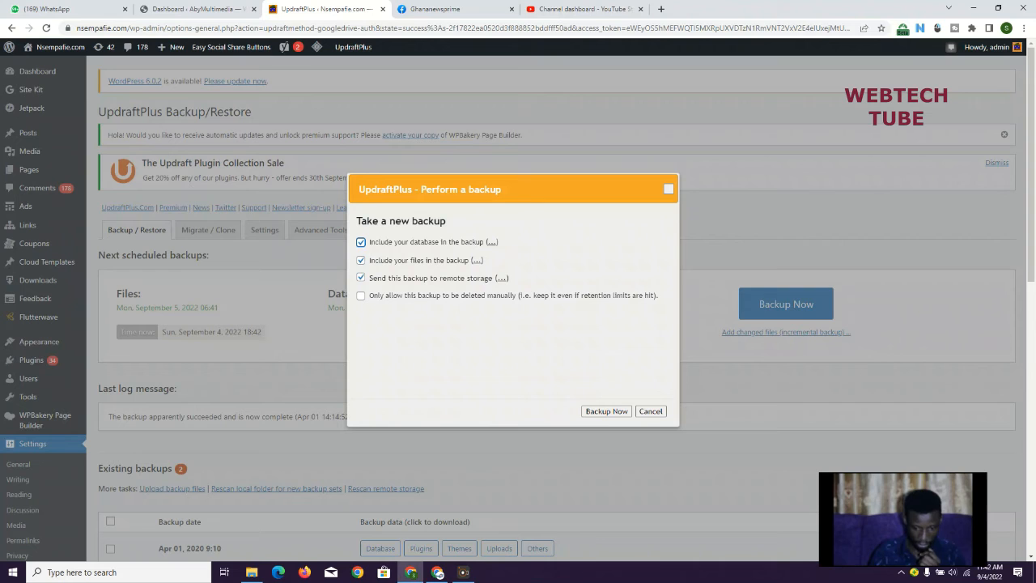
pyautogui.click(360, 296)
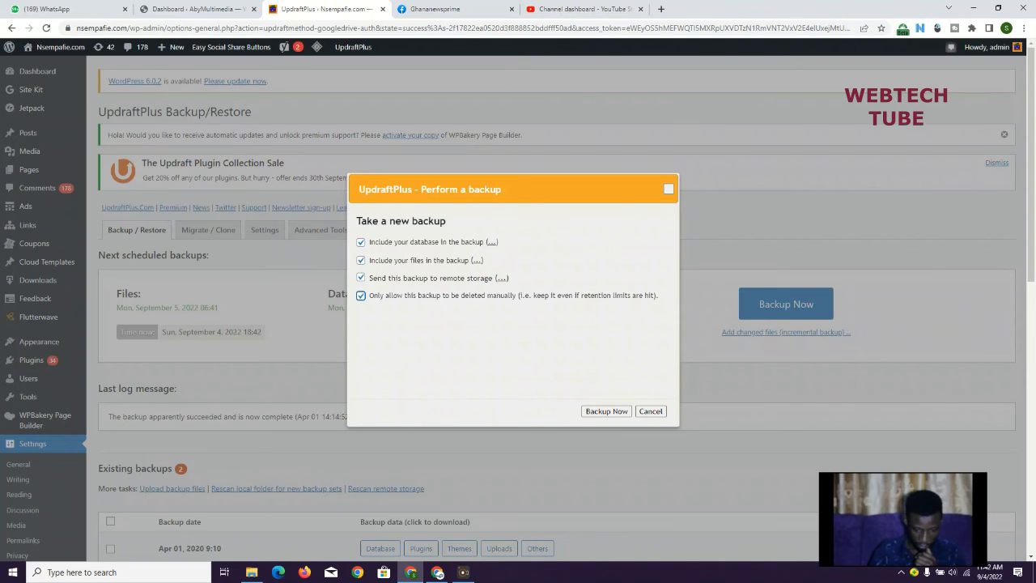
pyautogui.click(606, 411)
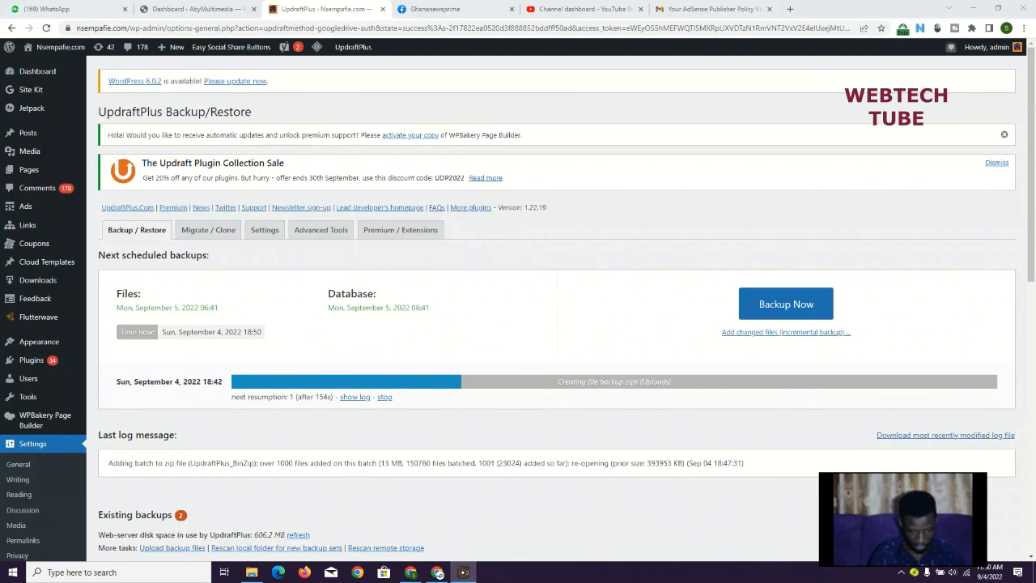
# Step: Examine the database schedule options and the Google Drive storage section in the UpdraftPlus settings
pyautogui.click(264, 229)
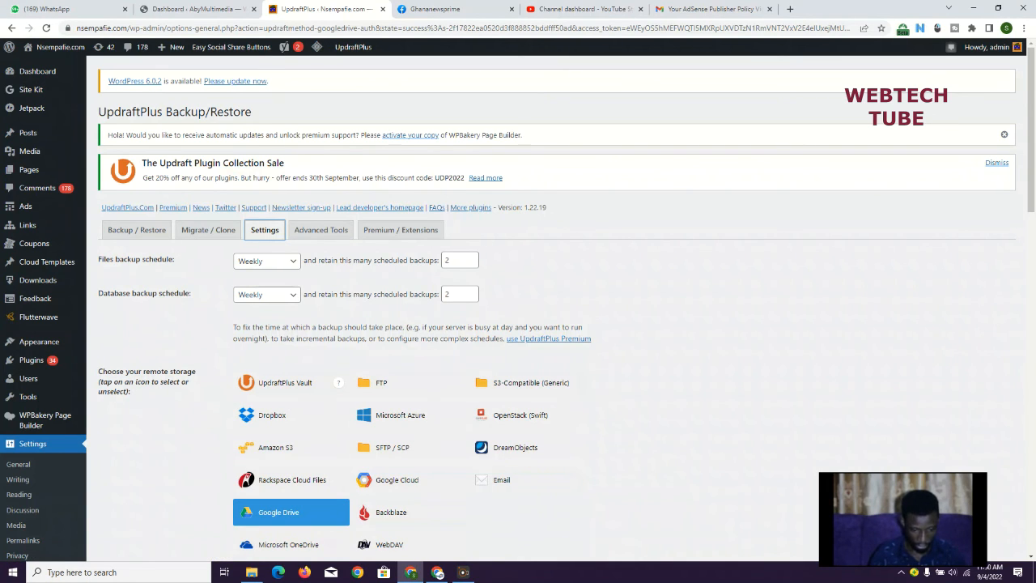
pyautogui.click(267, 294)
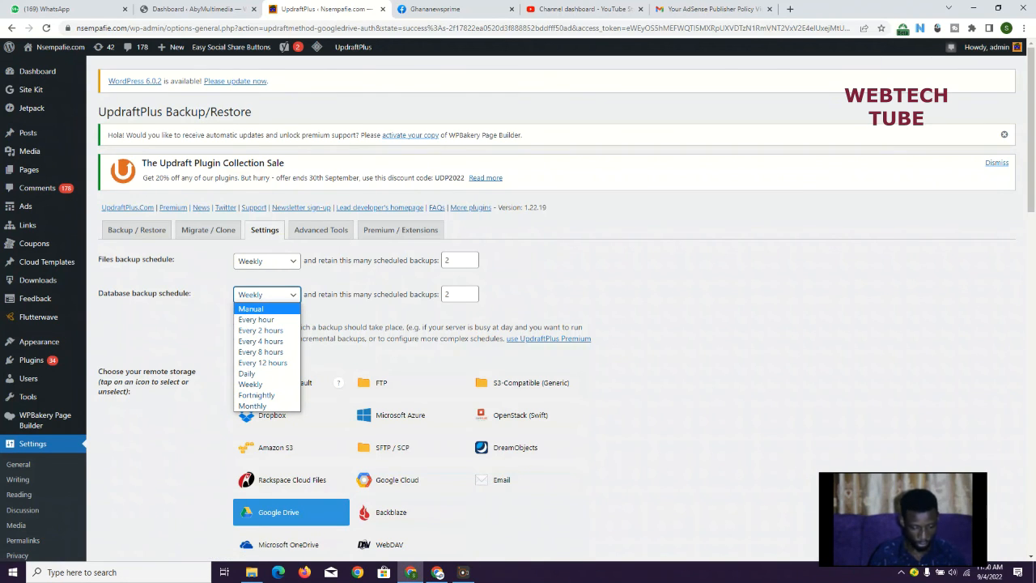
pyautogui.press('Escape')
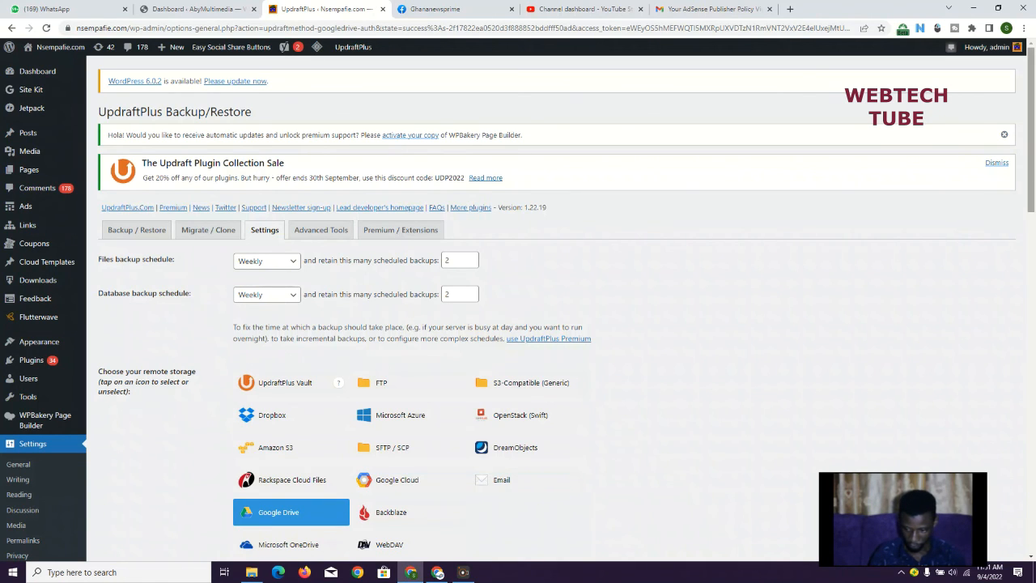
pyautogui.scroll(-3, 559, 303)
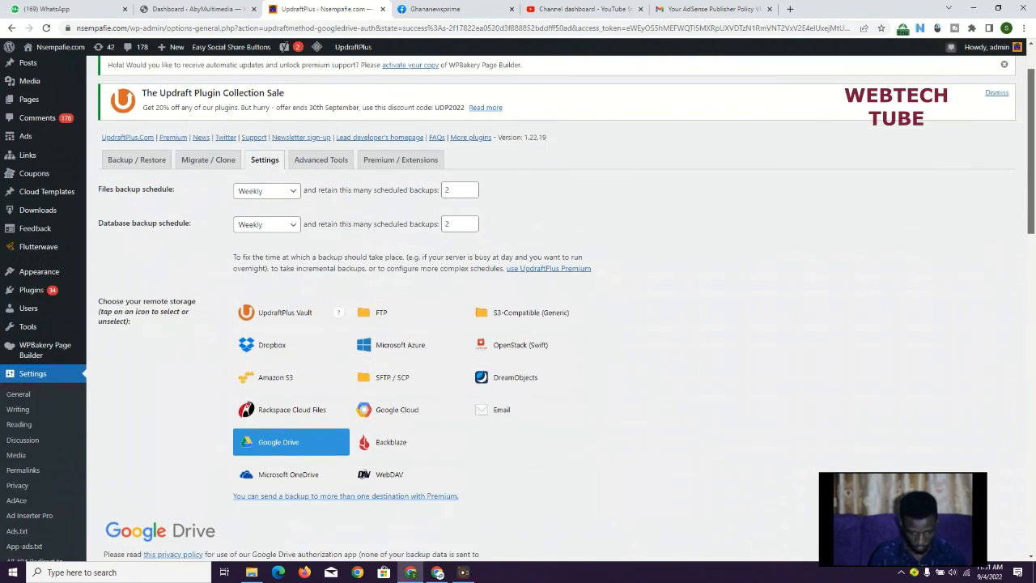
pyautogui.scroll(-2, 558, 306)
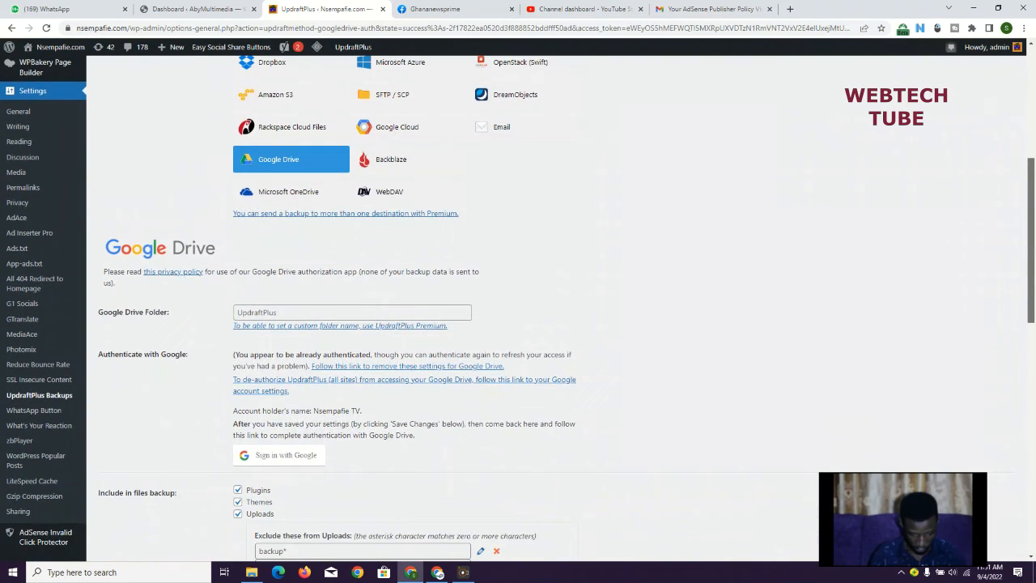
pyautogui.scroll(5, 558, 306)
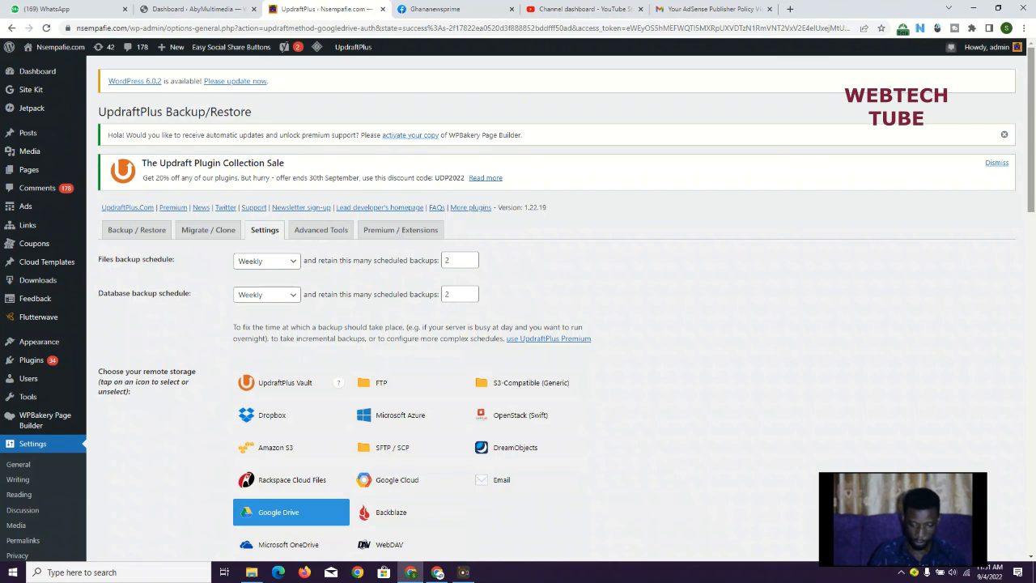
# Step: Examine the files included in the backup, the exclusion rules, and the database encryption, email and expert settings
pyautogui.scroll(-8, 518, 308)
pyautogui.scroll(-1, 518, 308)
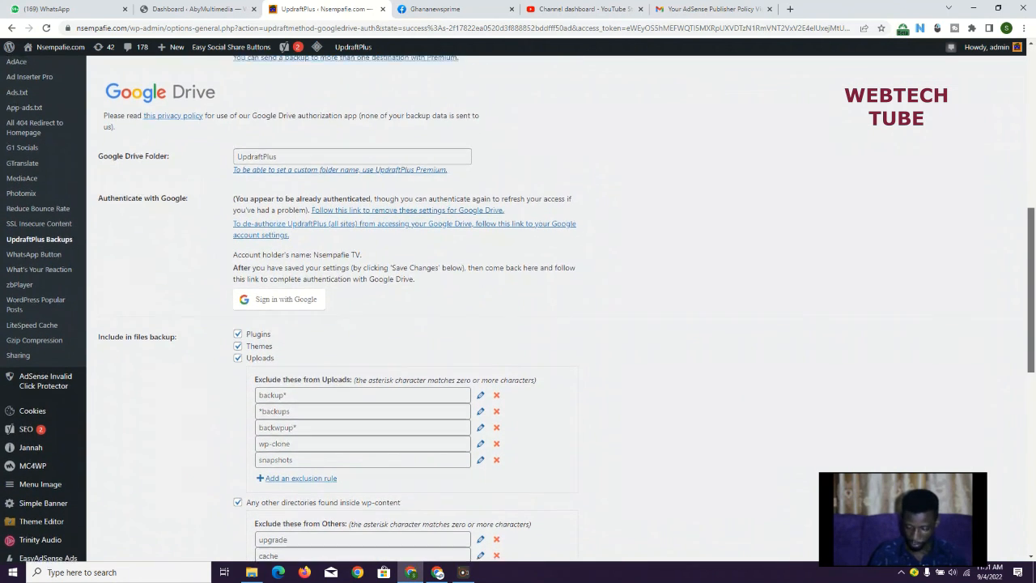
pyautogui.scroll(5, 517, 308)
pyautogui.scroll(-1, 518, 307)
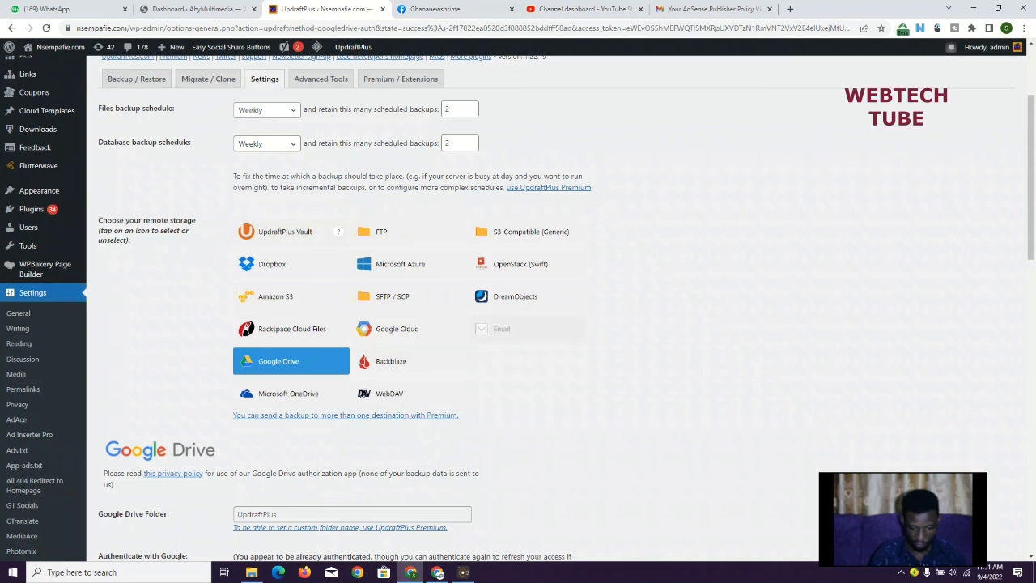
pyautogui.hotkey('ctrl', '-')
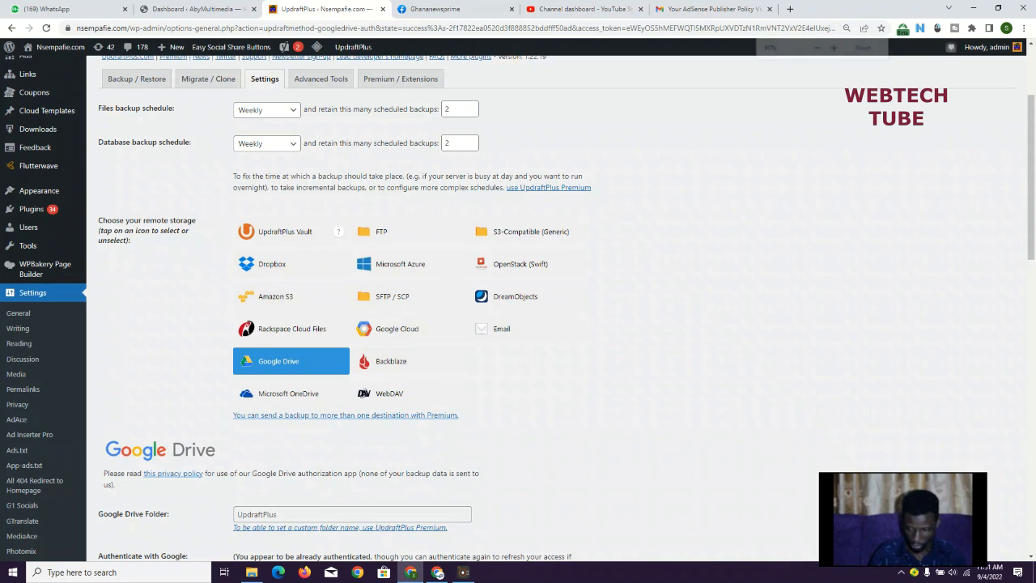
pyautogui.hotkey('ctrl', '-')
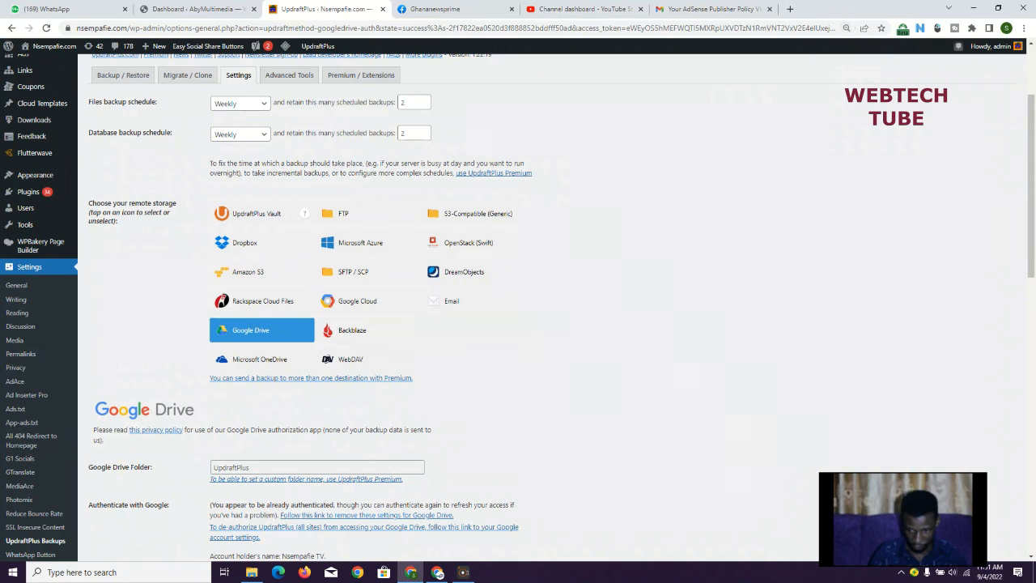
pyautogui.hotkey('ctrl', '+')
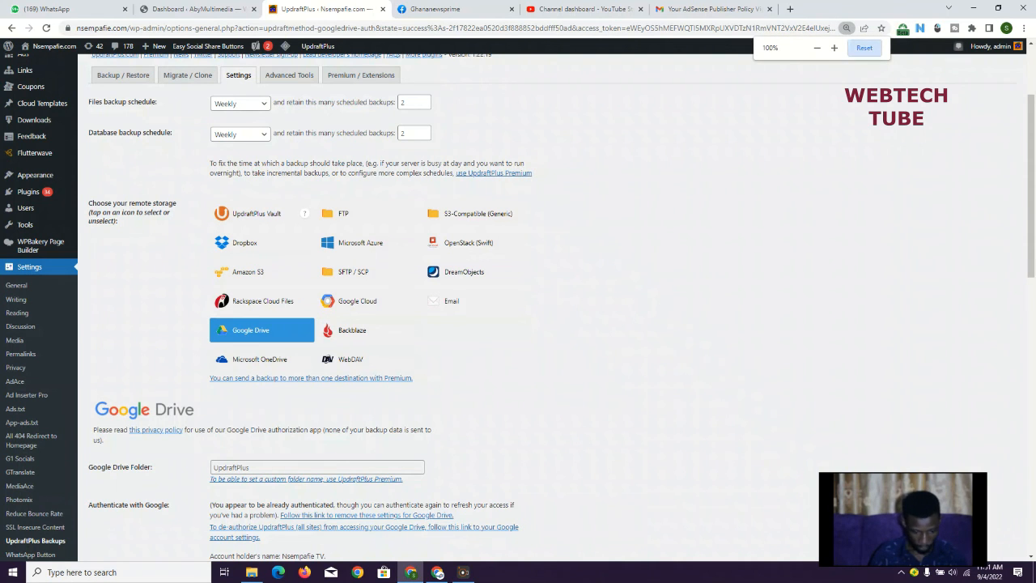
pyautogui.scroll(-10, 251, 542)
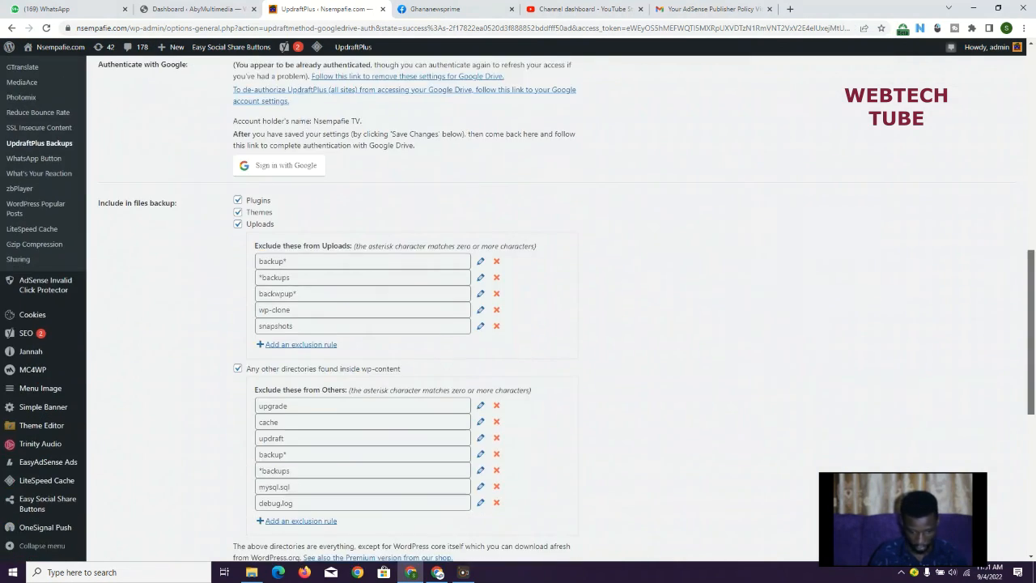
pyautogui.scroll(-3, 267, 534)
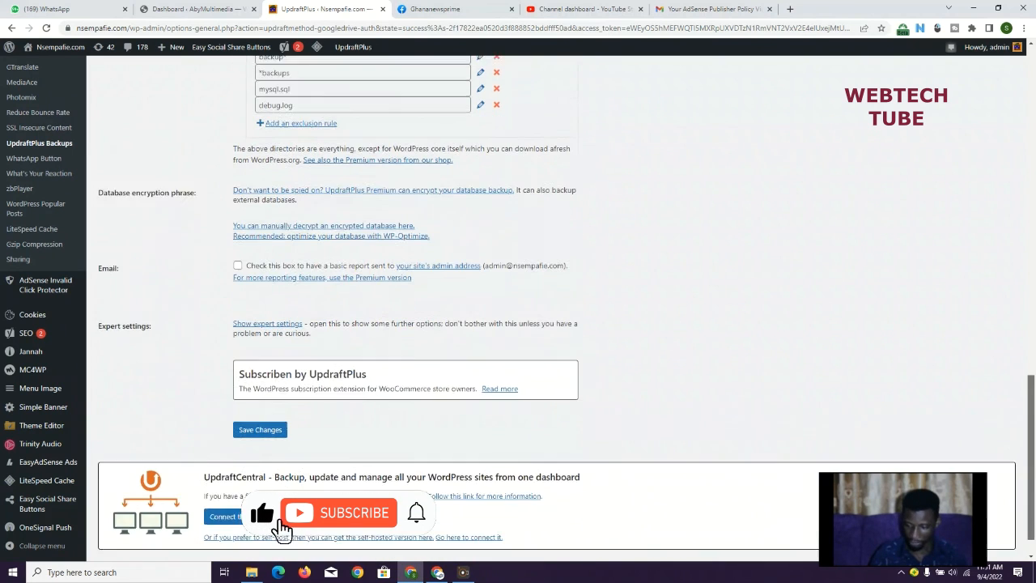
pyautogui.scroll(4, 358, 530)
pyautogui.scroll(10, 359, 530)
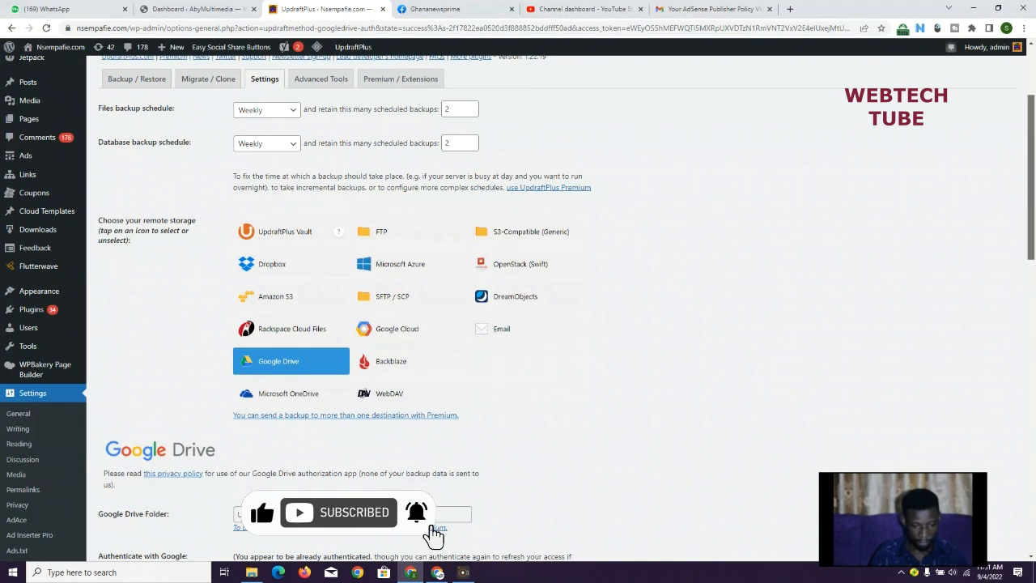